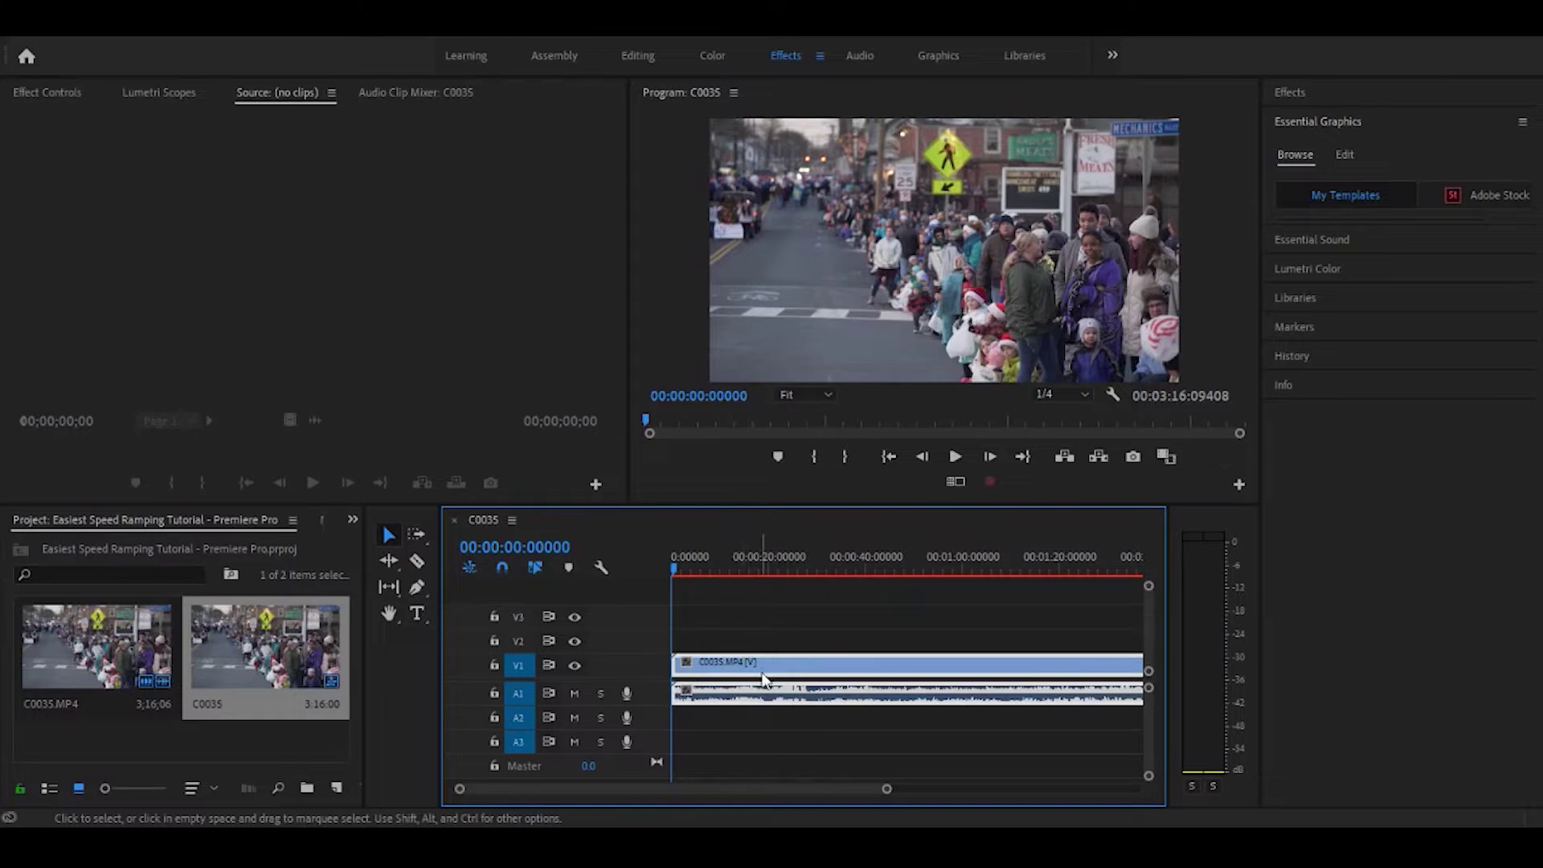
# - Unlink the C0035.MP4 clip's audio from its video and delete the audio from A1
pyautogui.hotkey('ctrl', 'l')
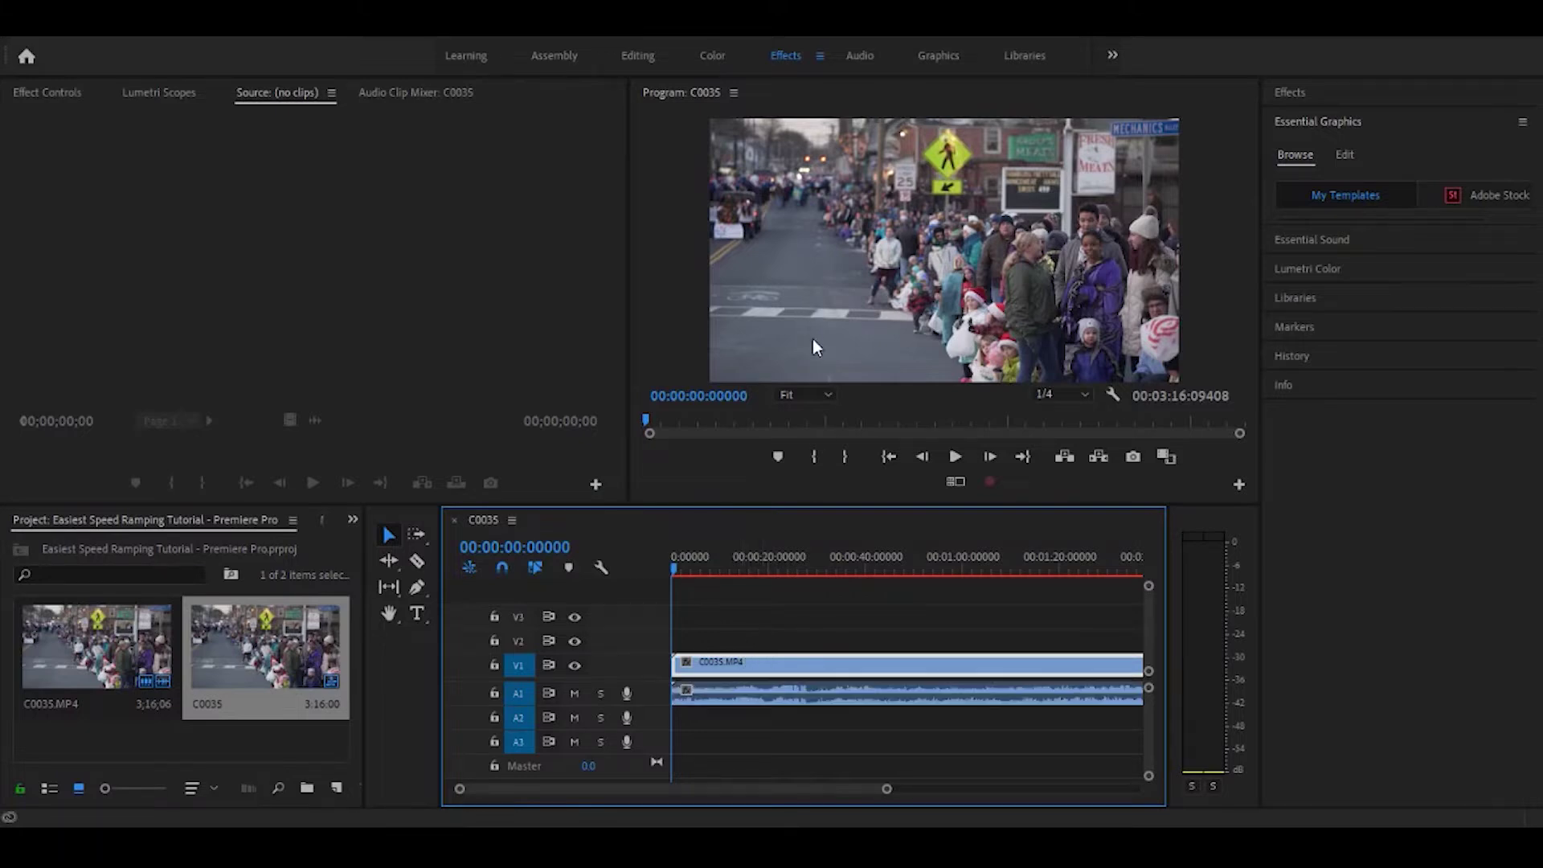
pyautogui.click(736, 706)
pyautogui.press('Delete')
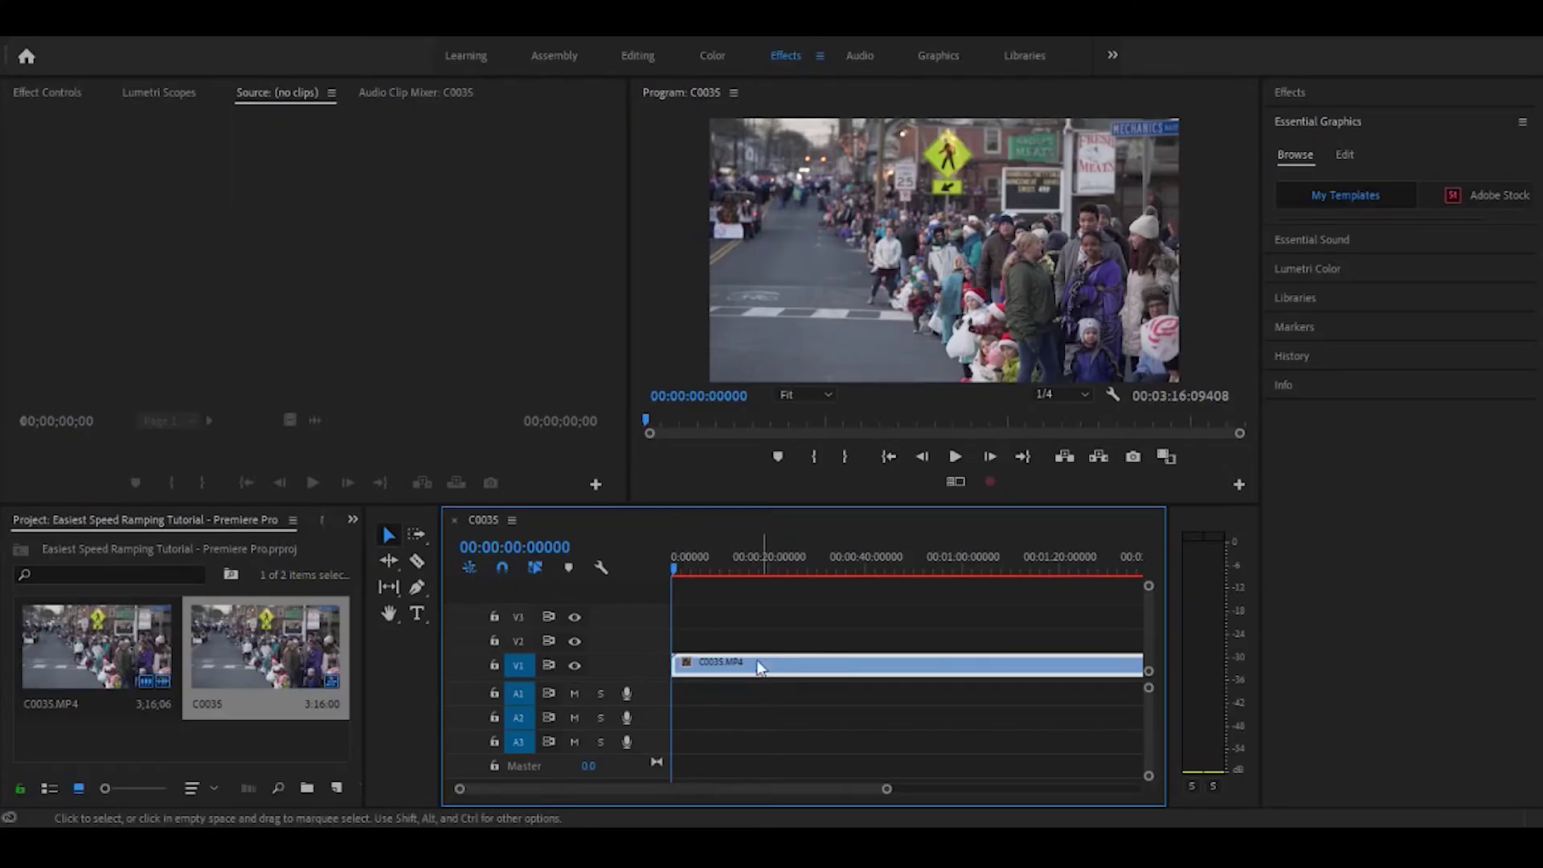
# - Find where the float moment starts near the end of the clip and cut it at 00:03:09:02400 with the Razor tool
pyautogui.moveTo(673, 564); pyautogui.dragTo(1157, 642)
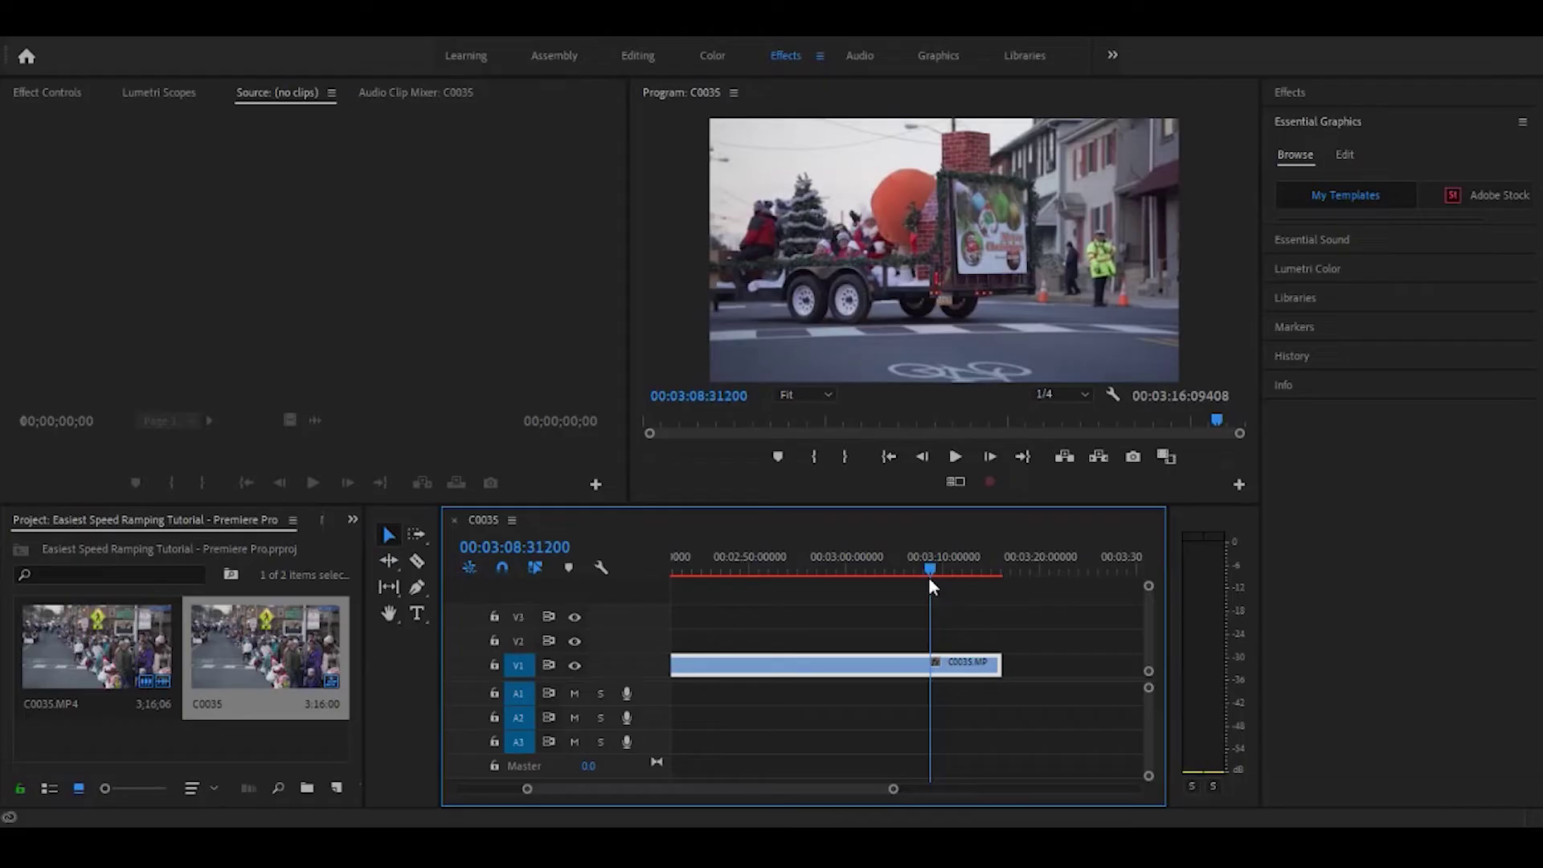
pyautogui.moveTo(929, 575); pyautogui.dragTo(977, 598)
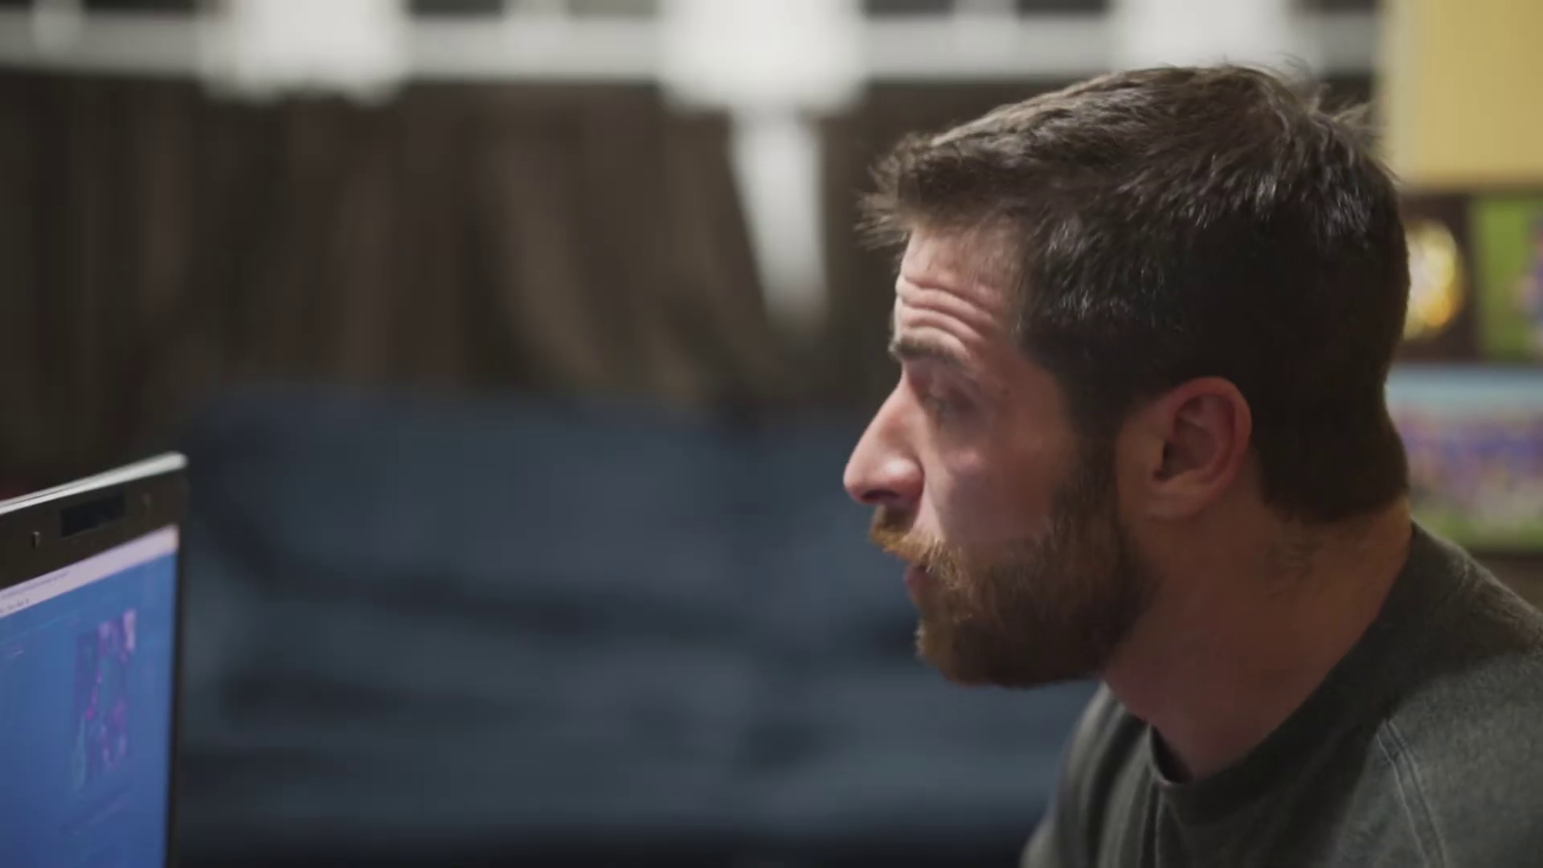
pyautogui.moveTo(976, 599); pyautogui.dragTo(918, 612)
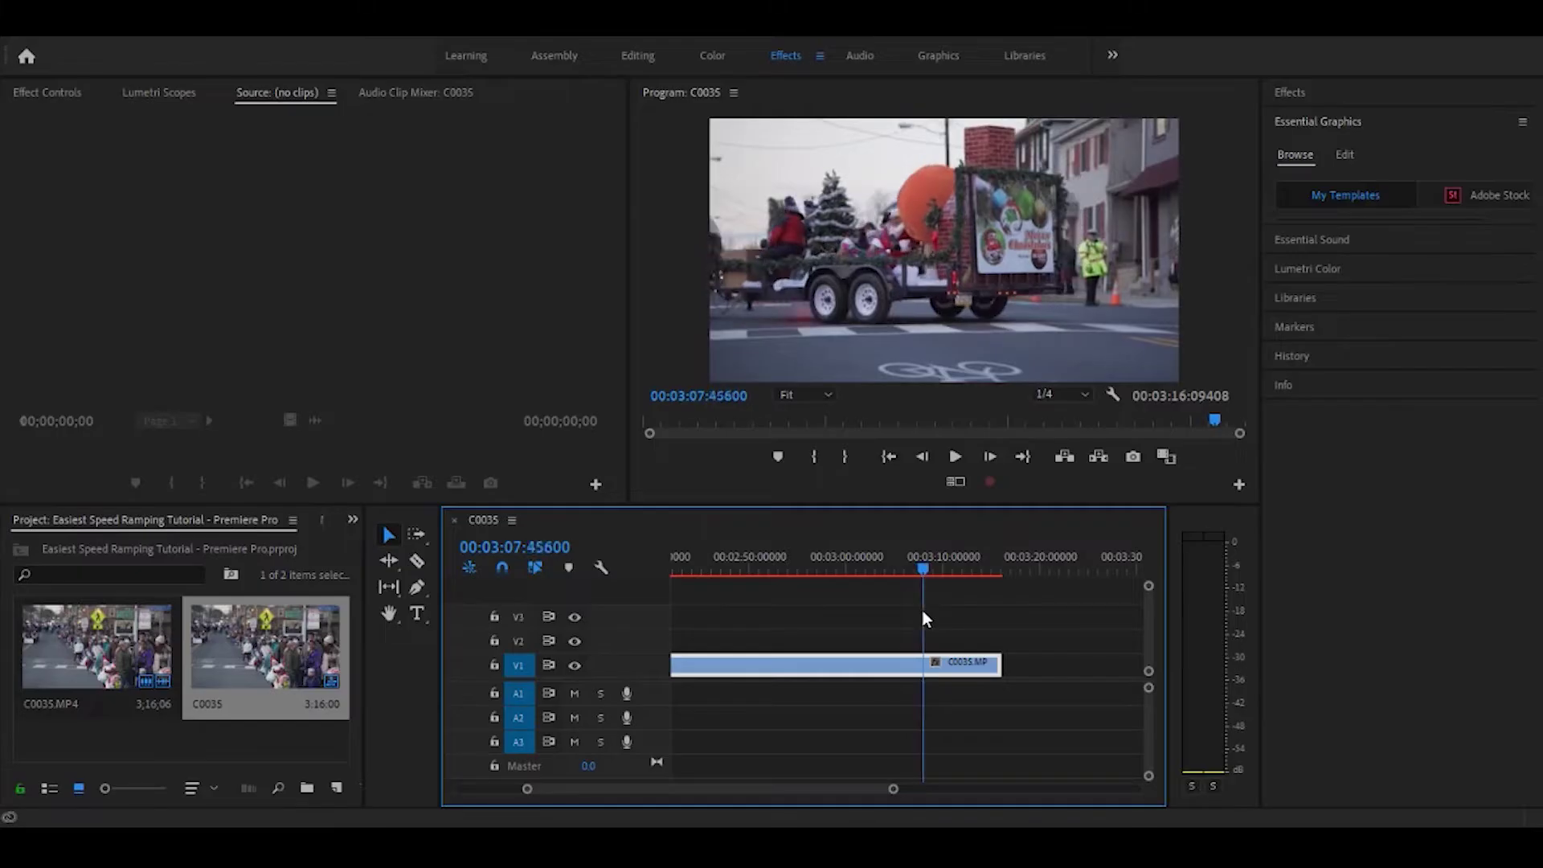
pyautogui.moveTo(923, 612); pyautogui.dragTo(933, 619)
pyautogui.press('c')
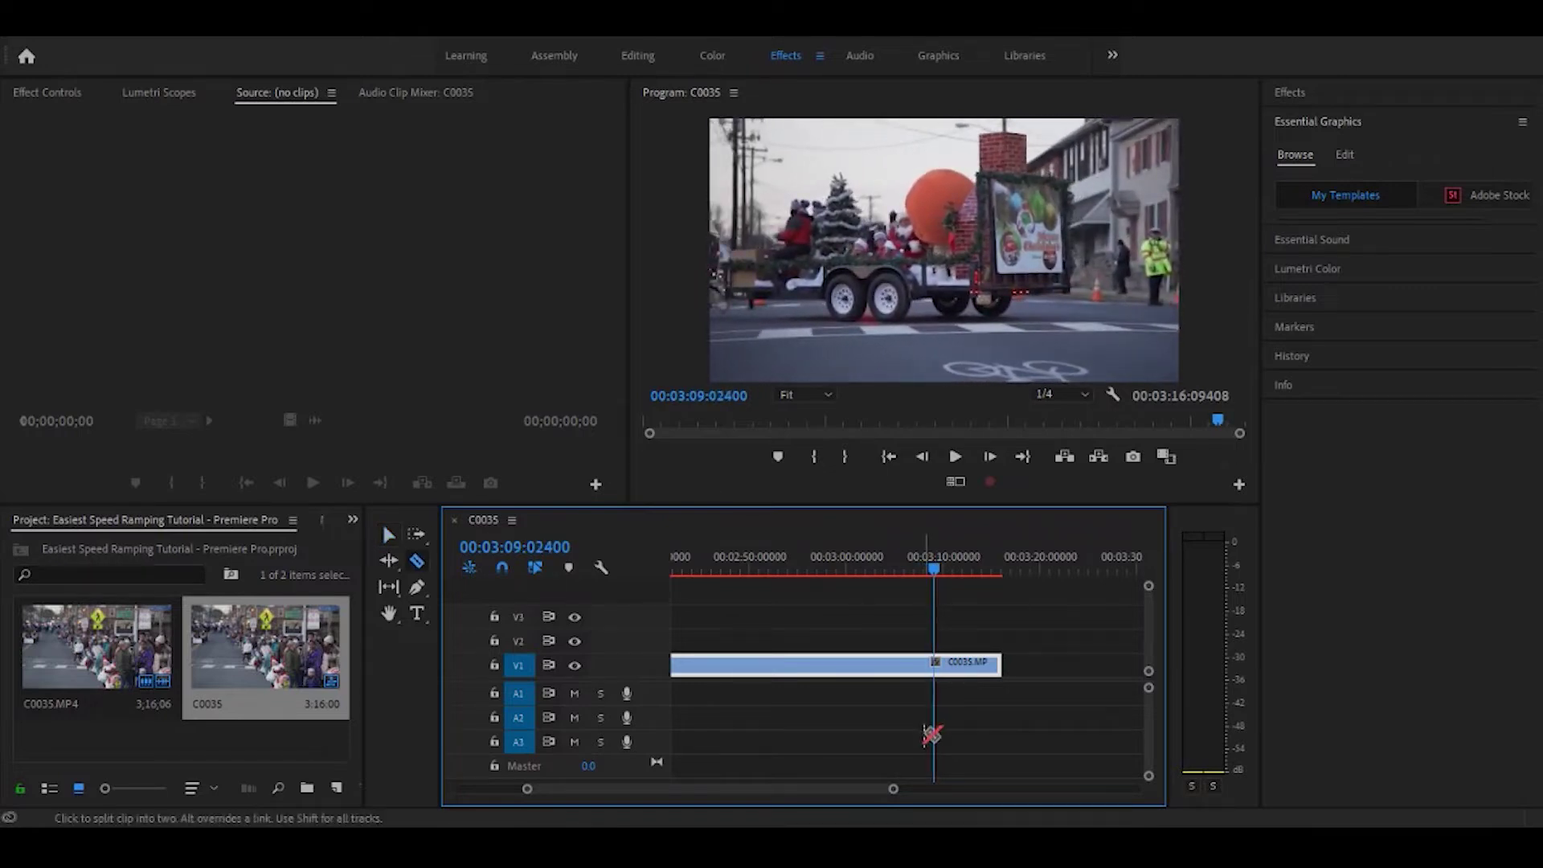
pyautogui.click(934, 665)
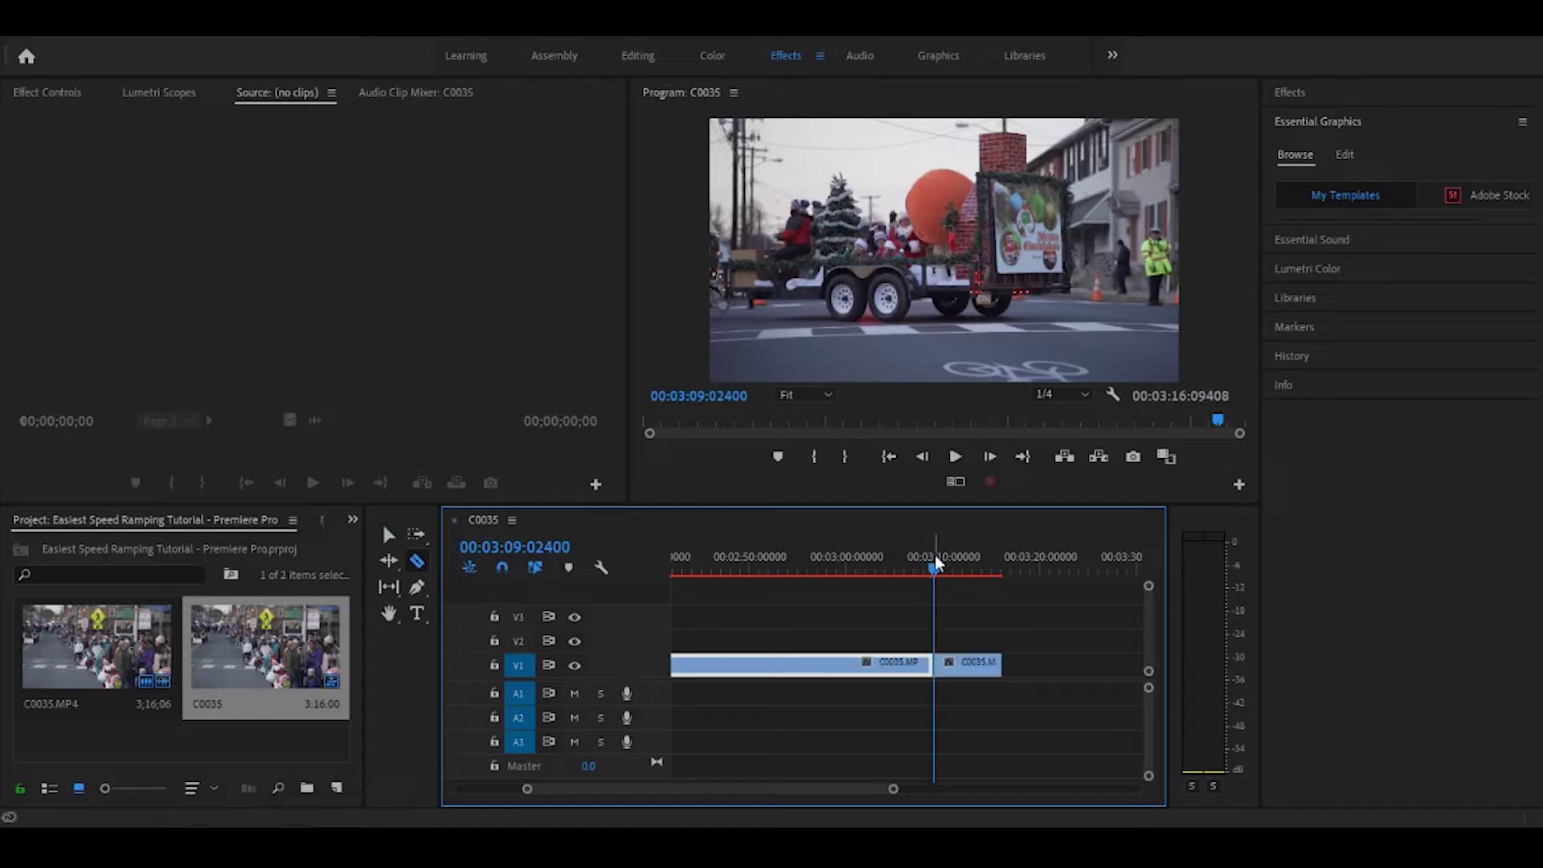
# - Cut the clip at 00:03:13:26400 and delete the footage outside the two cuts, leaving the short section at the sequence start
pyautogui.moveTo(935, 569); pyautogui.dragTo(979, 592)
pyautogui.click(982, 664)
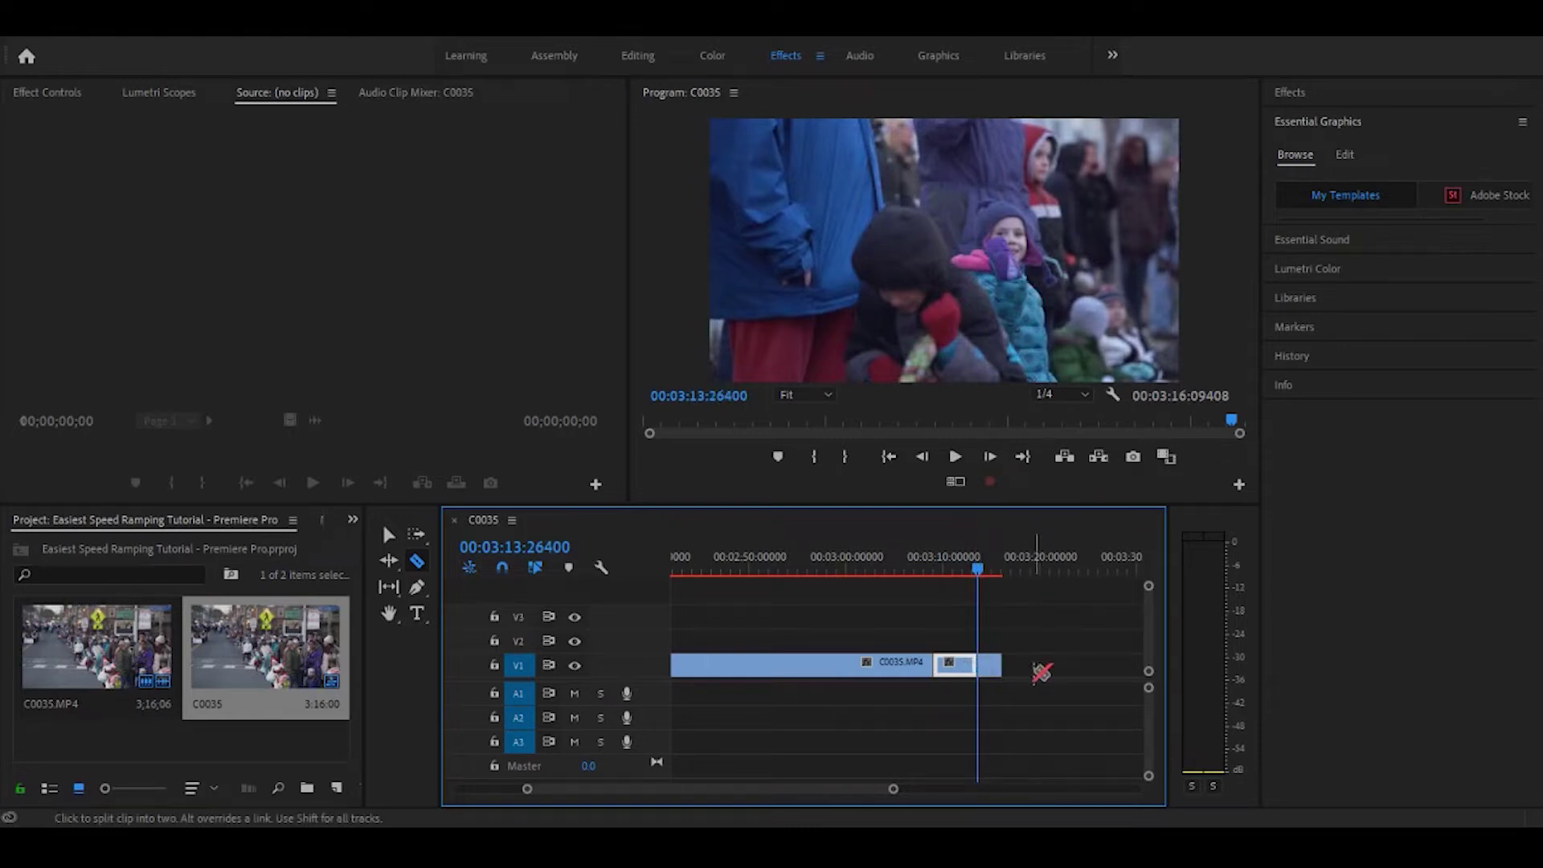
pyautogui.press('v')
pyautogui.click(871, 664)
pyautogui.hotkey('shift', 'Delete')
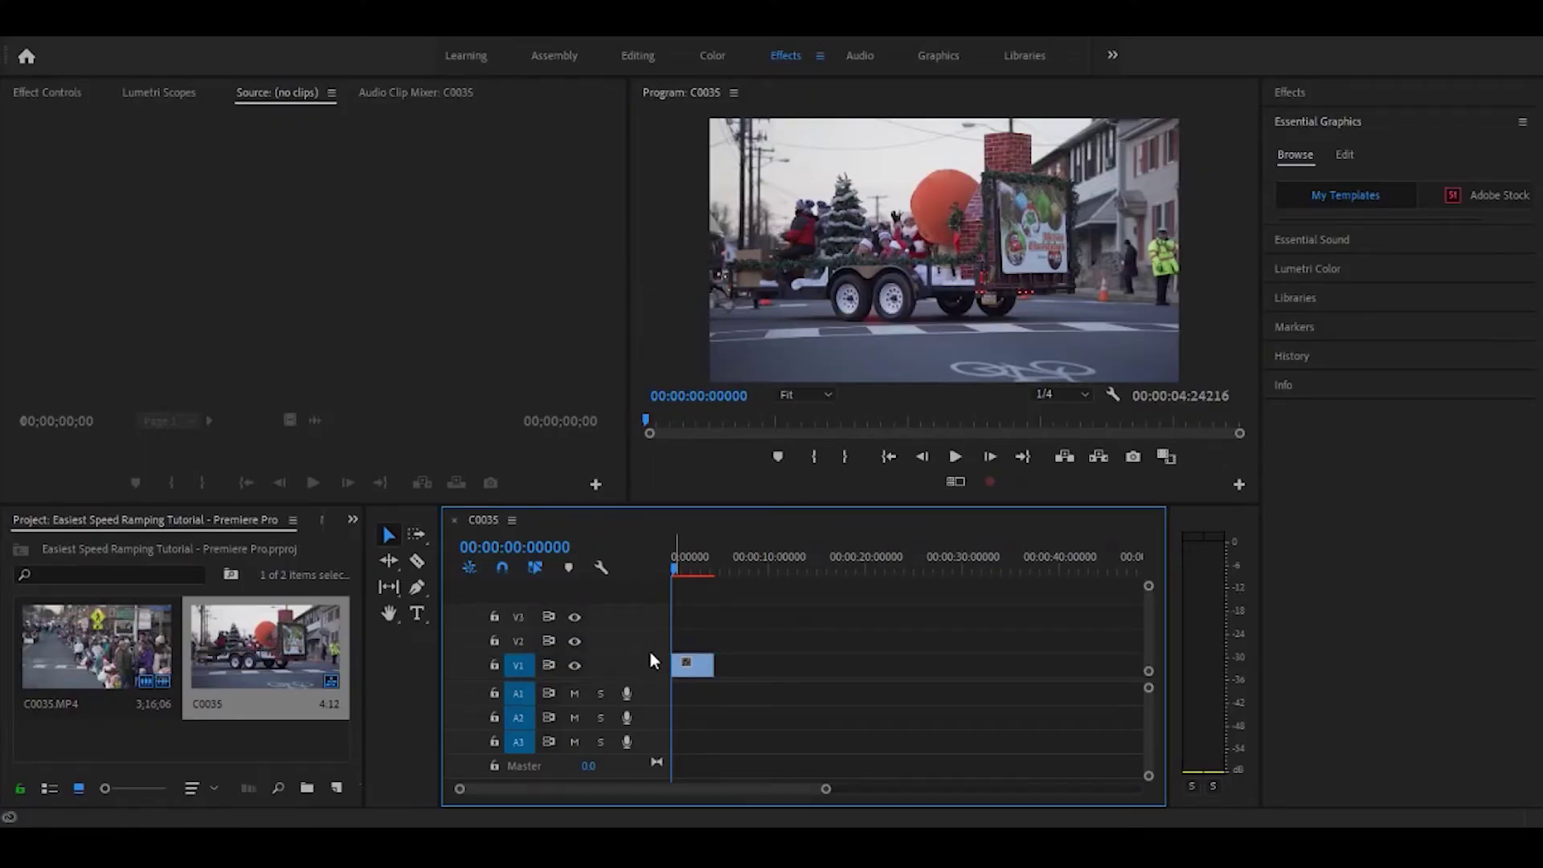
# - Increase the height of the V1 track and slow the trimmed clip to 20% speed
pyautogui.moveTo(650, 655); pyautogui.dragTo(648, 630)
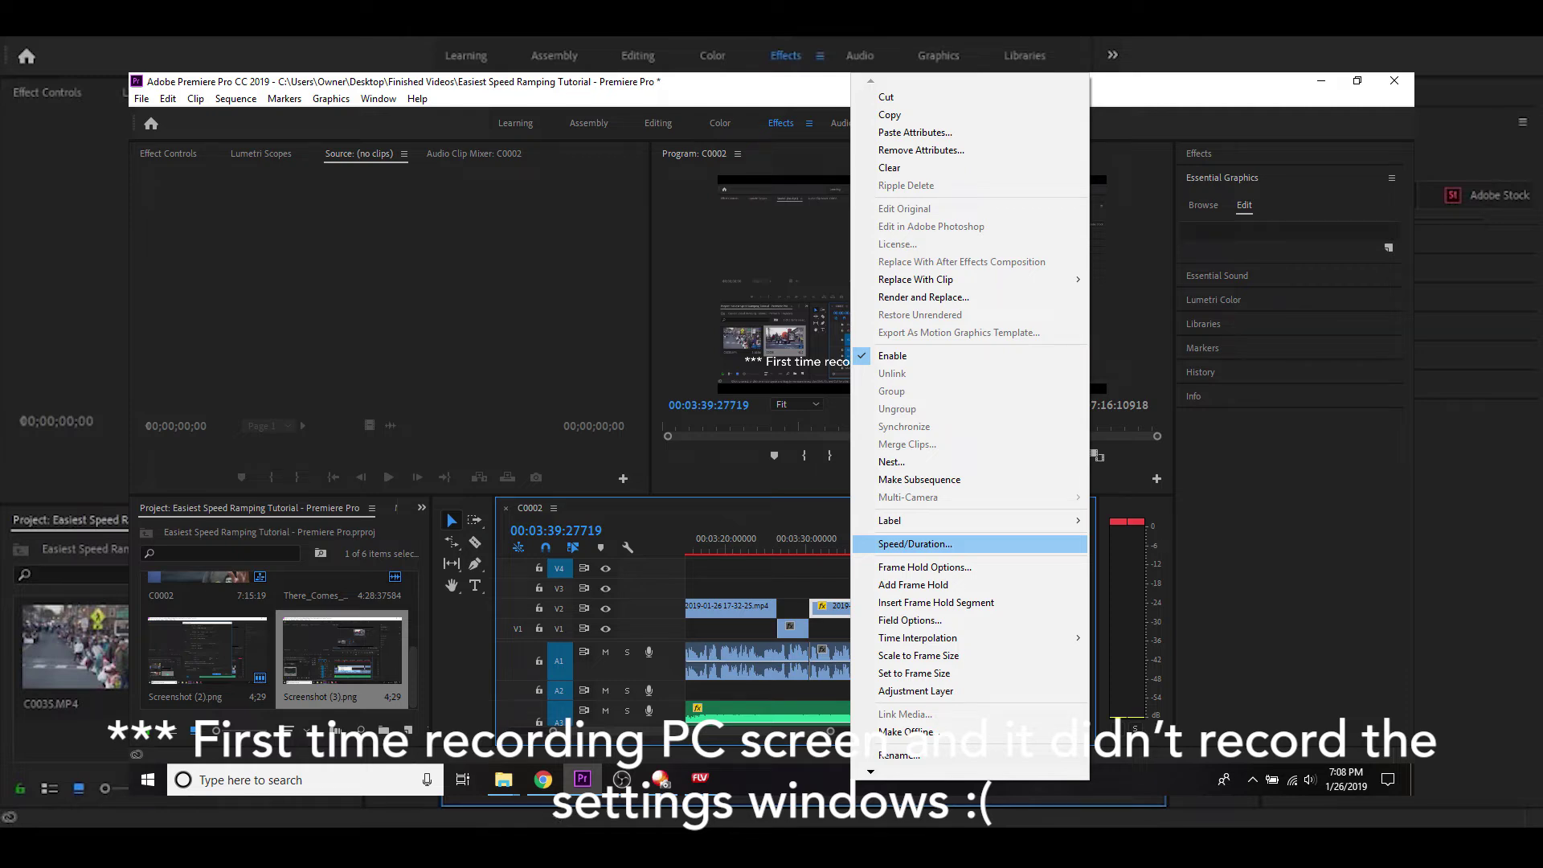
pyautogui.click(916, 544)
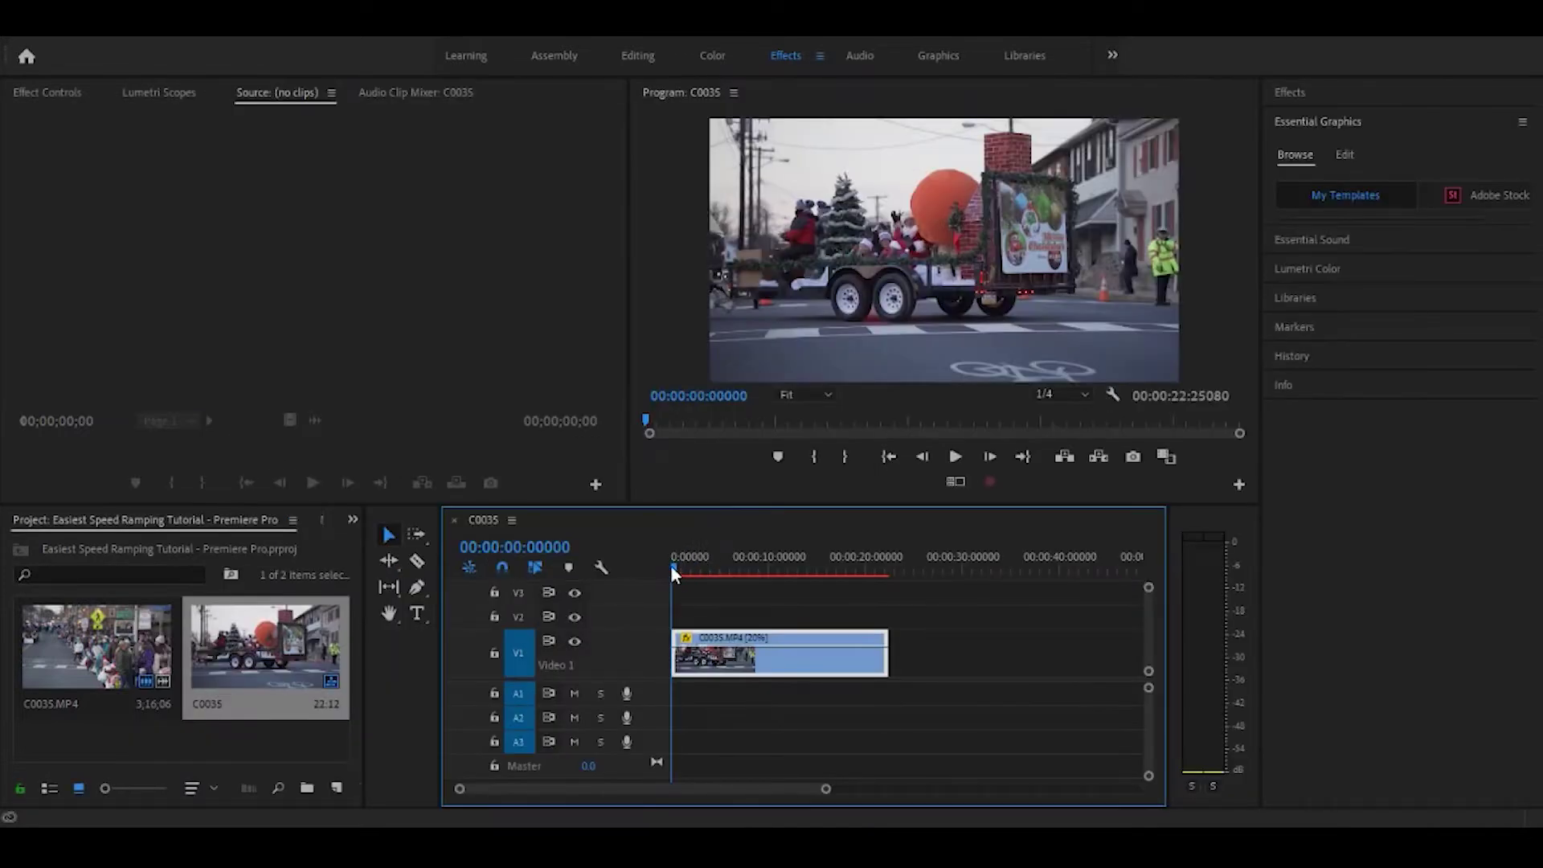
# - Scrub through the slowed clip and add a speed keyframe at 00:00:20:20400, where the girl in the purple hat waves
pyautogui.moveTo(673, 572); pyautogui.dragTo(707, 629)
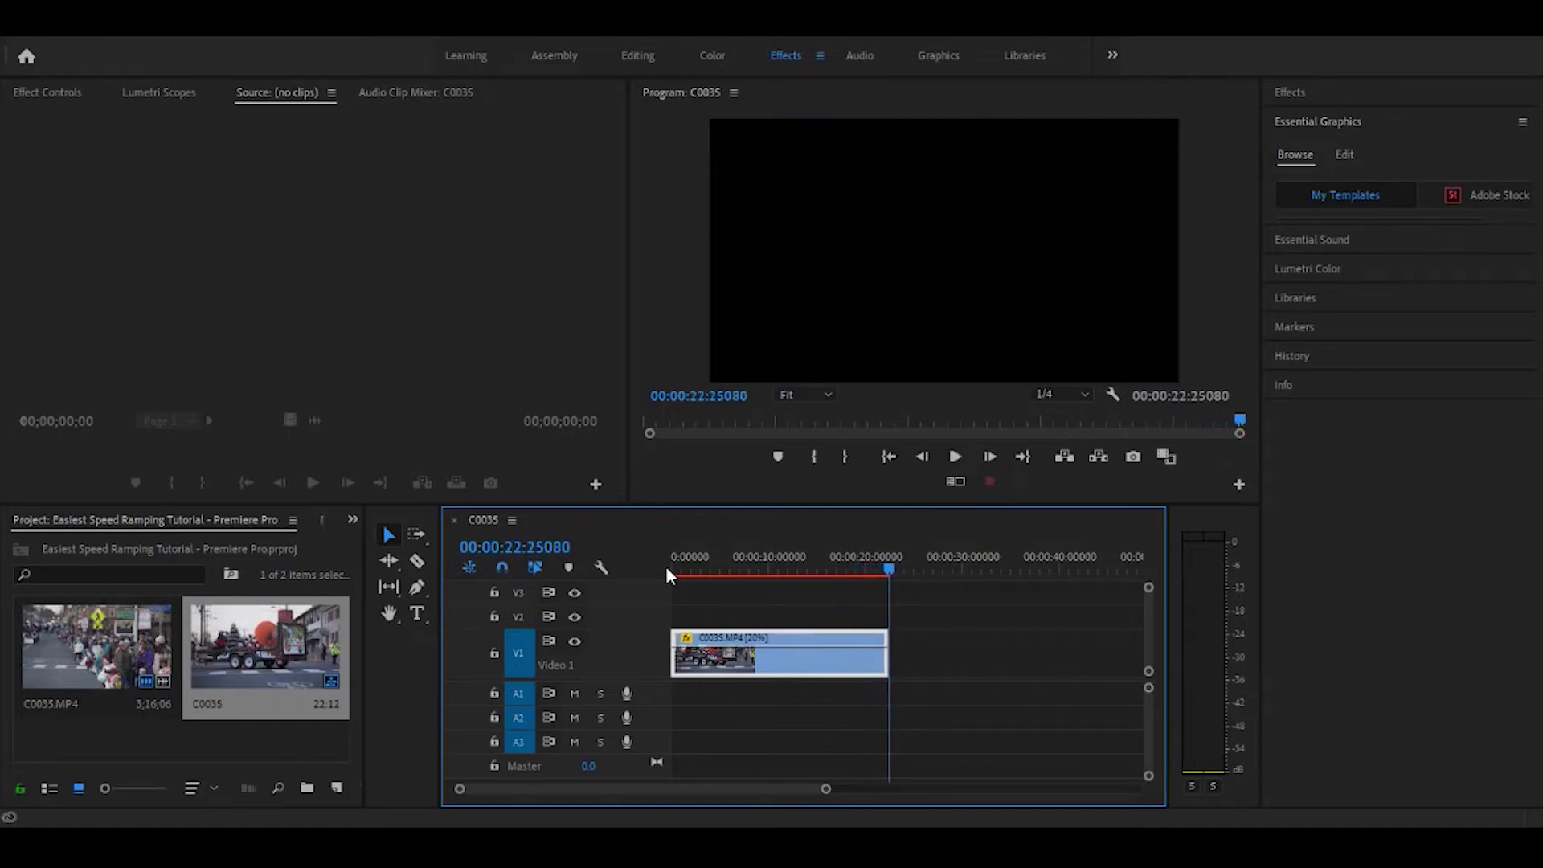
pyautogui.moveTo(710, 568); pyautogui.dragTo(875, 635)
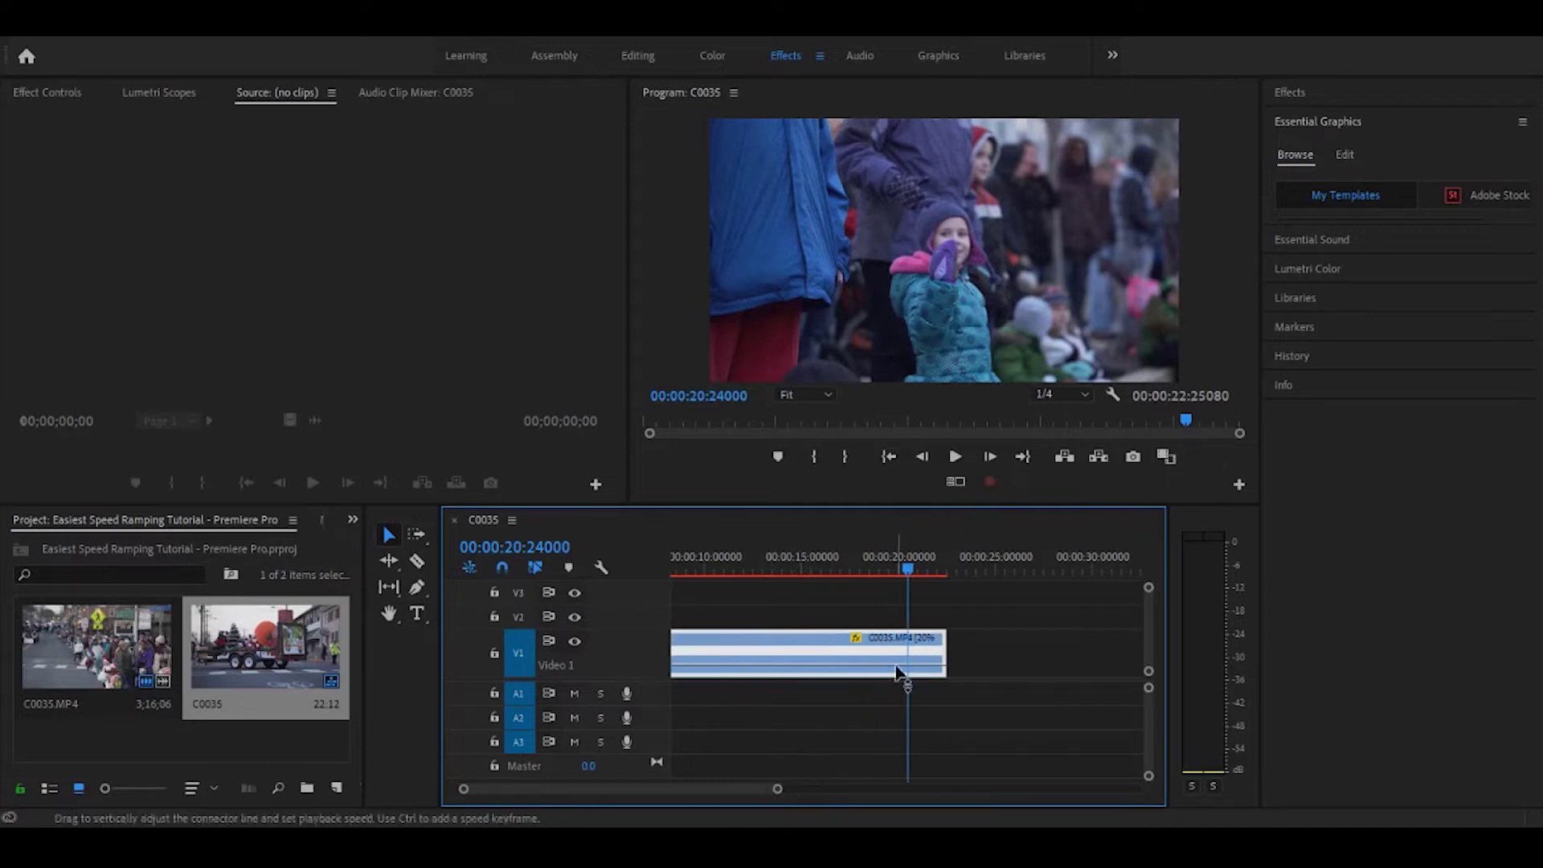
pyautogui.moveTo(909, 574); pyautogui.dragTo(909, 576)
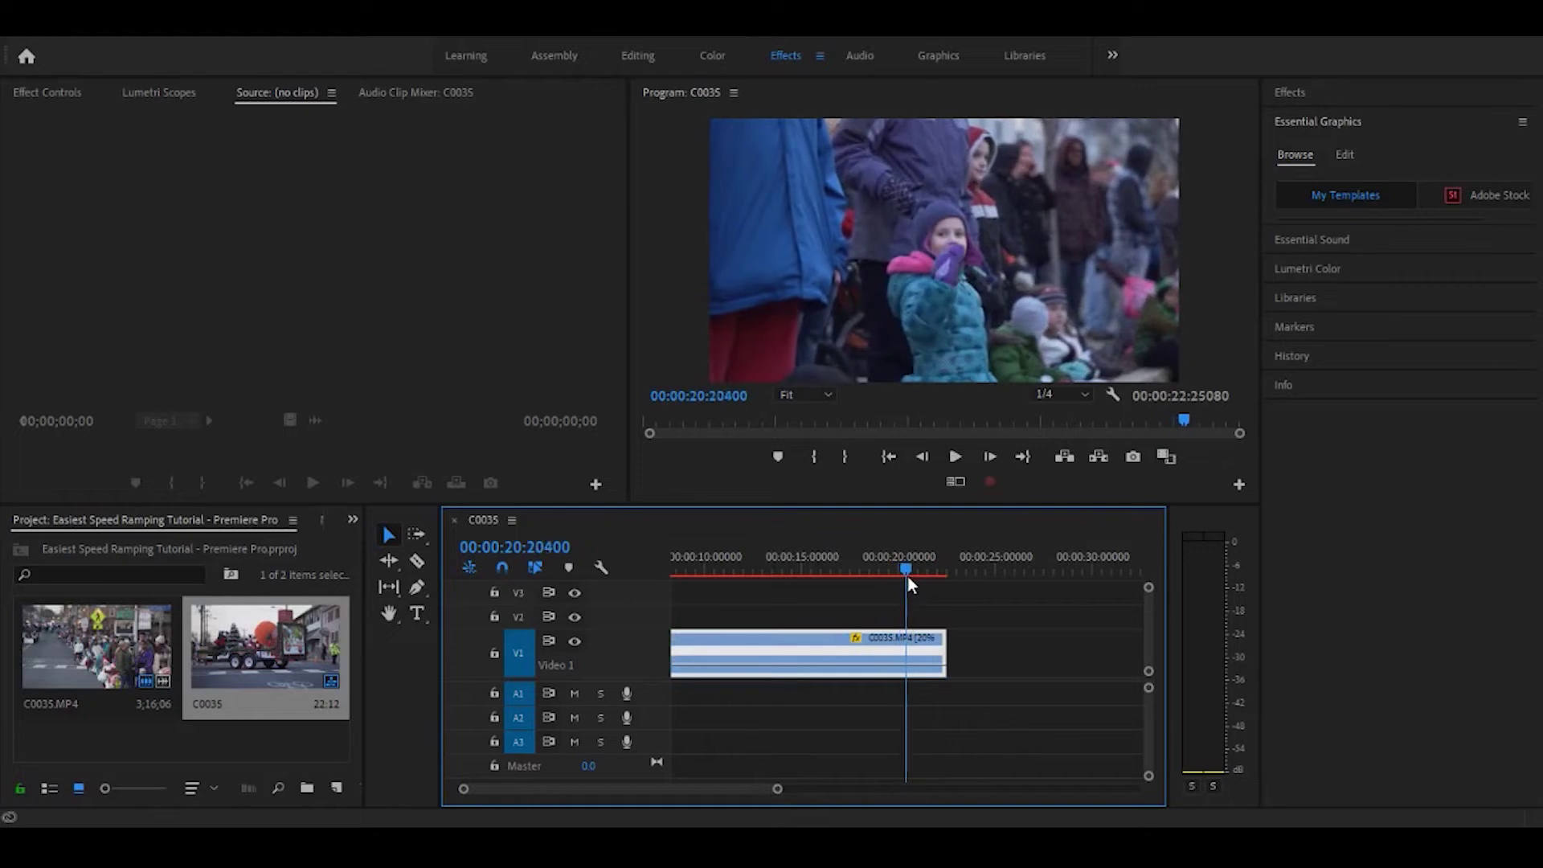
pyautogui.press('p')
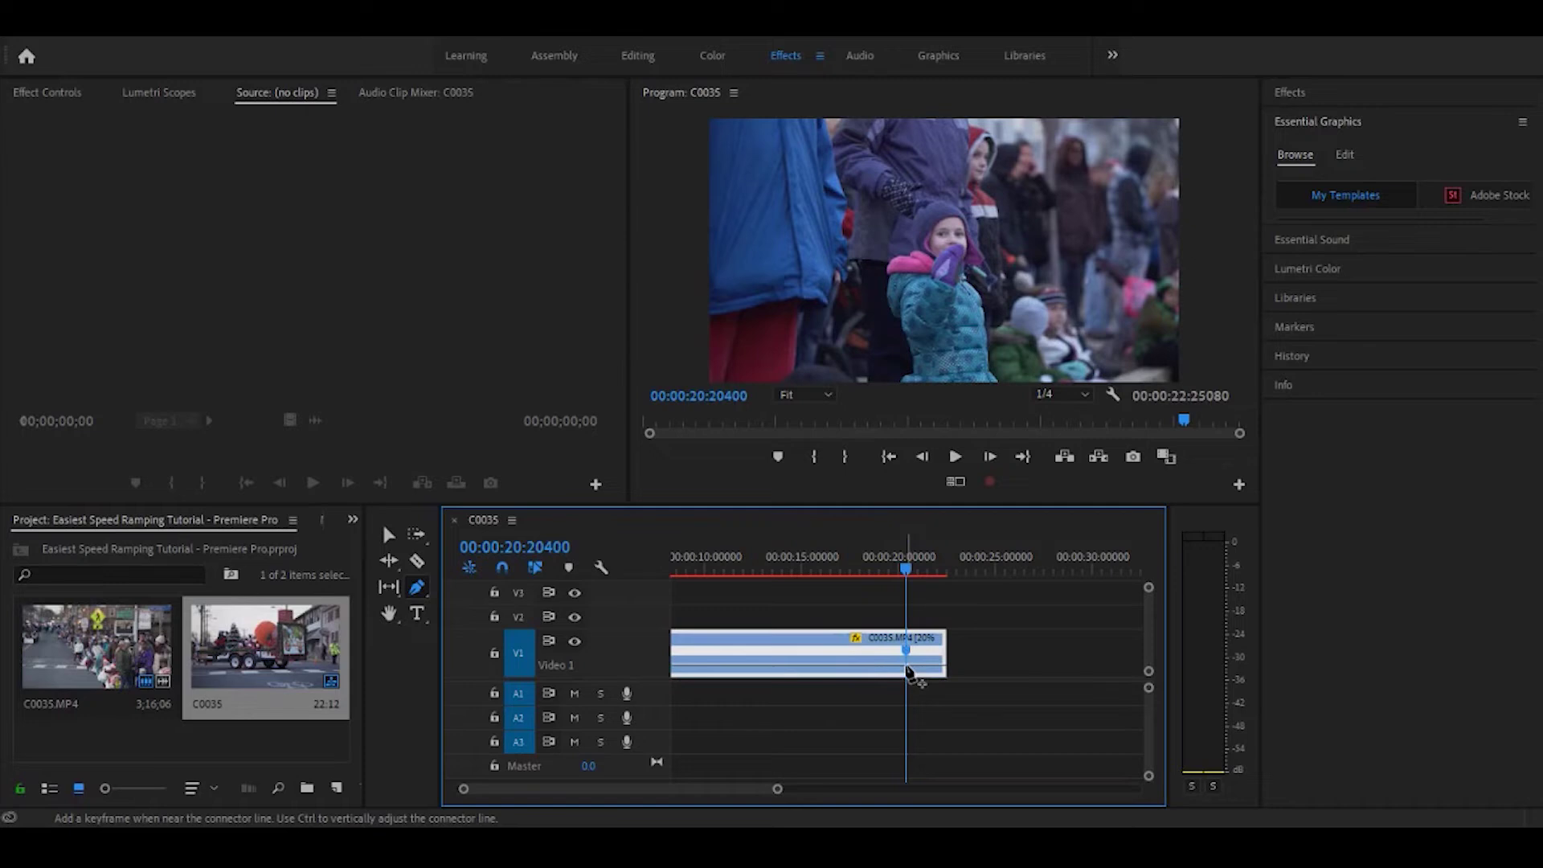
# - Play the clip from the start and add another speed keyframe at 00:00:02:36132
pyautogui.moveTo(906, 571); pyautogui.dragTo(628, 626)
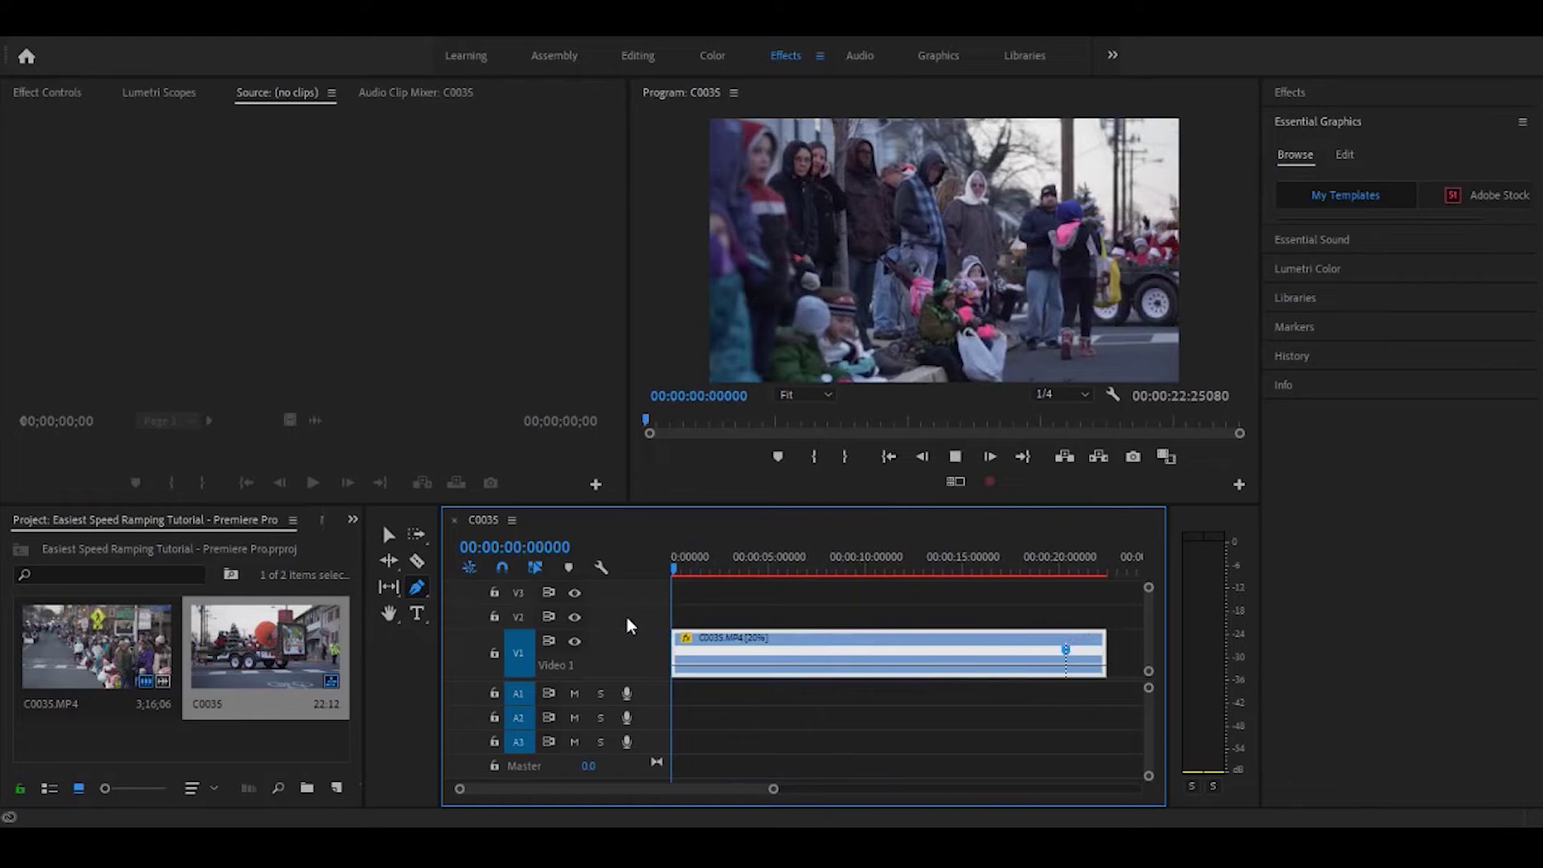
pyautogui.press('space')
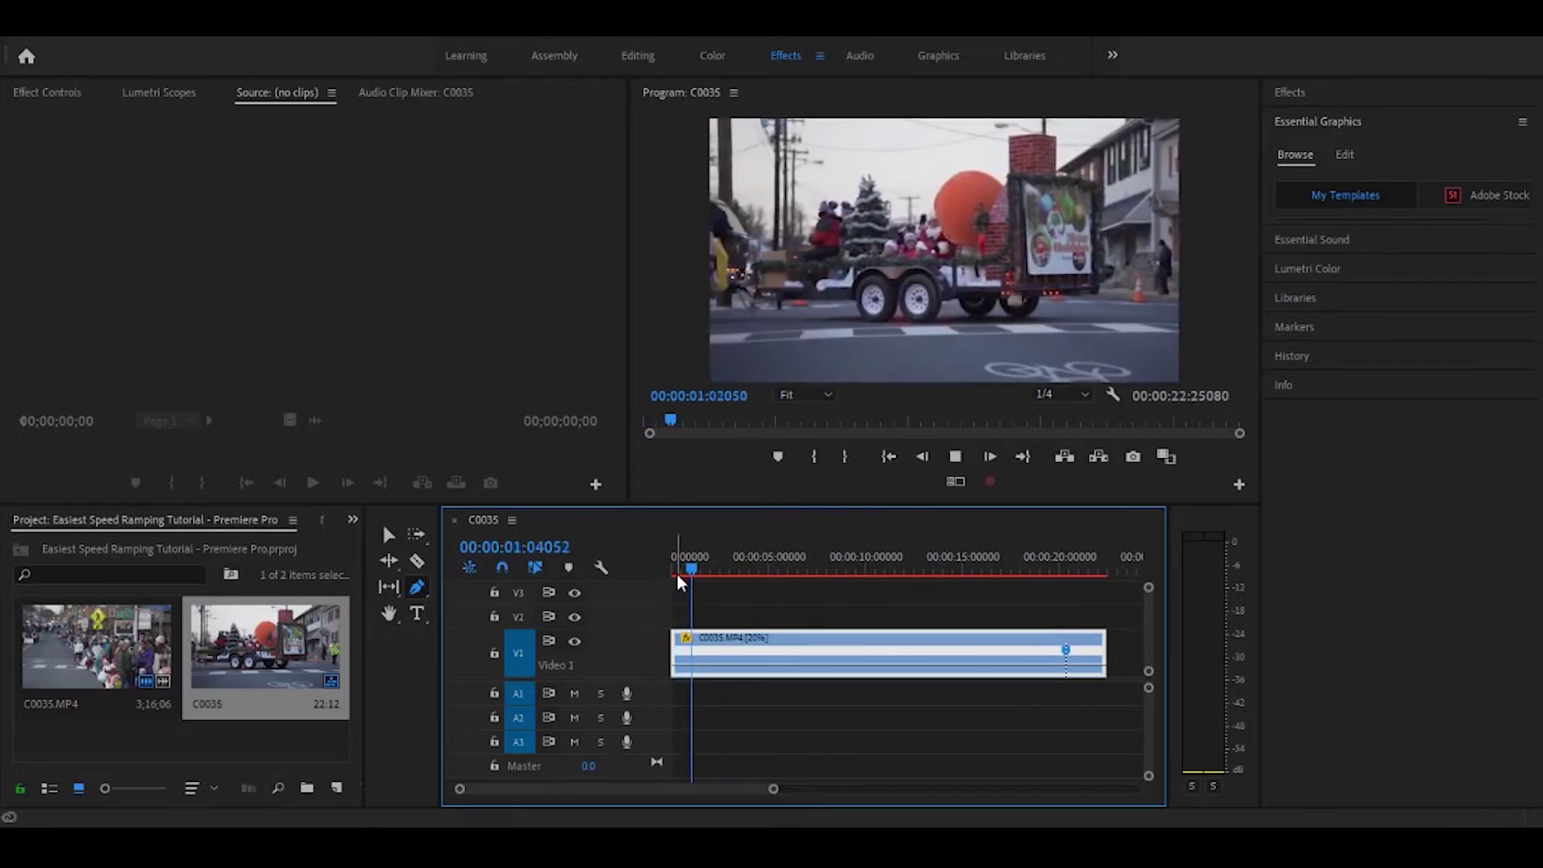
pyautogui.press('space')
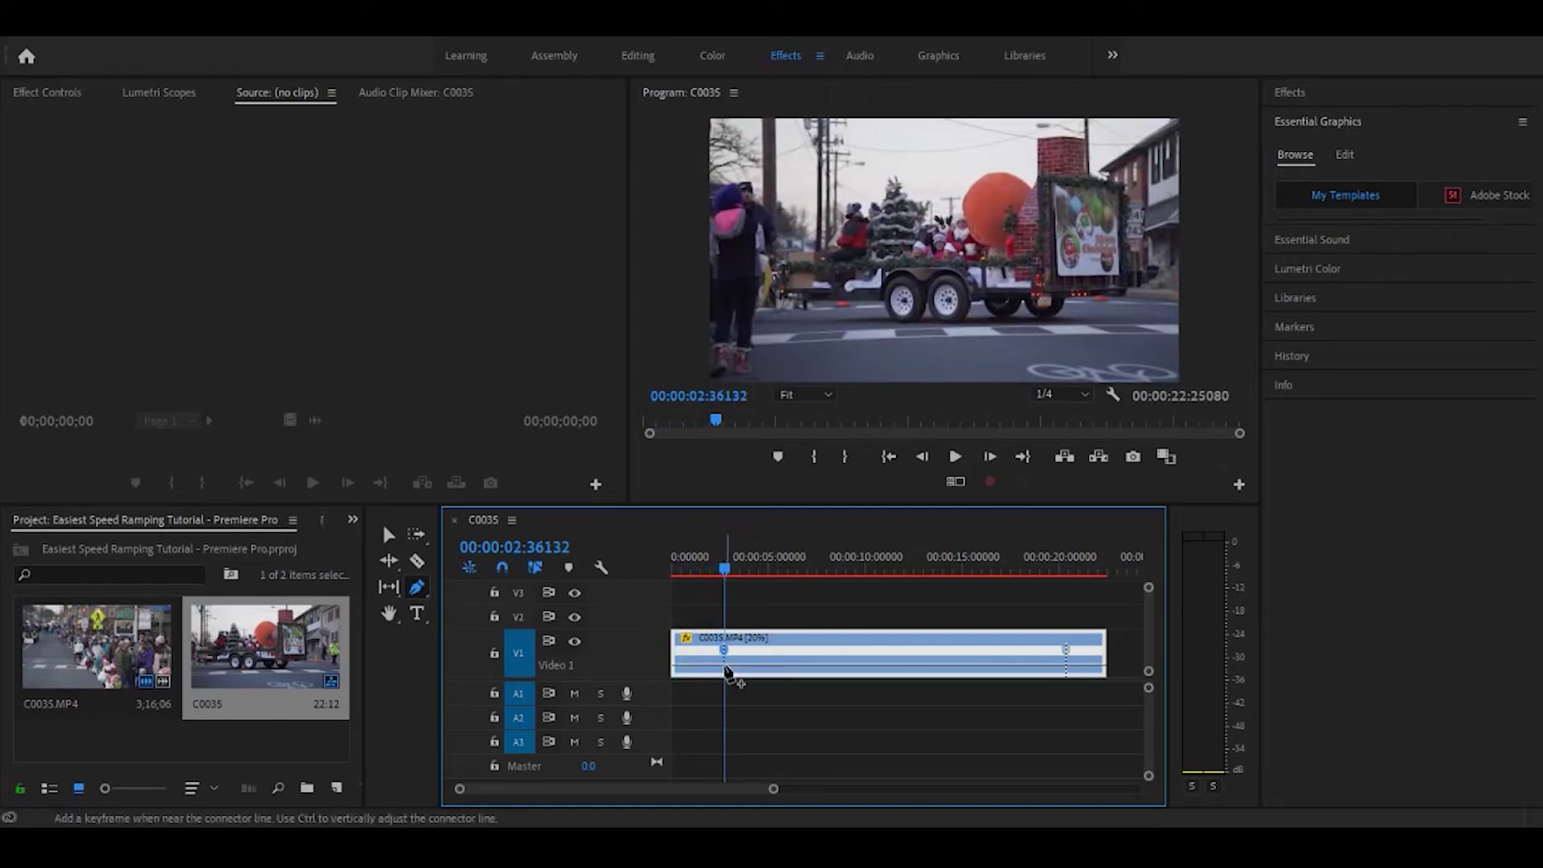
# - Raise the playback speed between the two speed keyframes until the sequence lasts about 6.6 seconds
pyautogui.press('v')
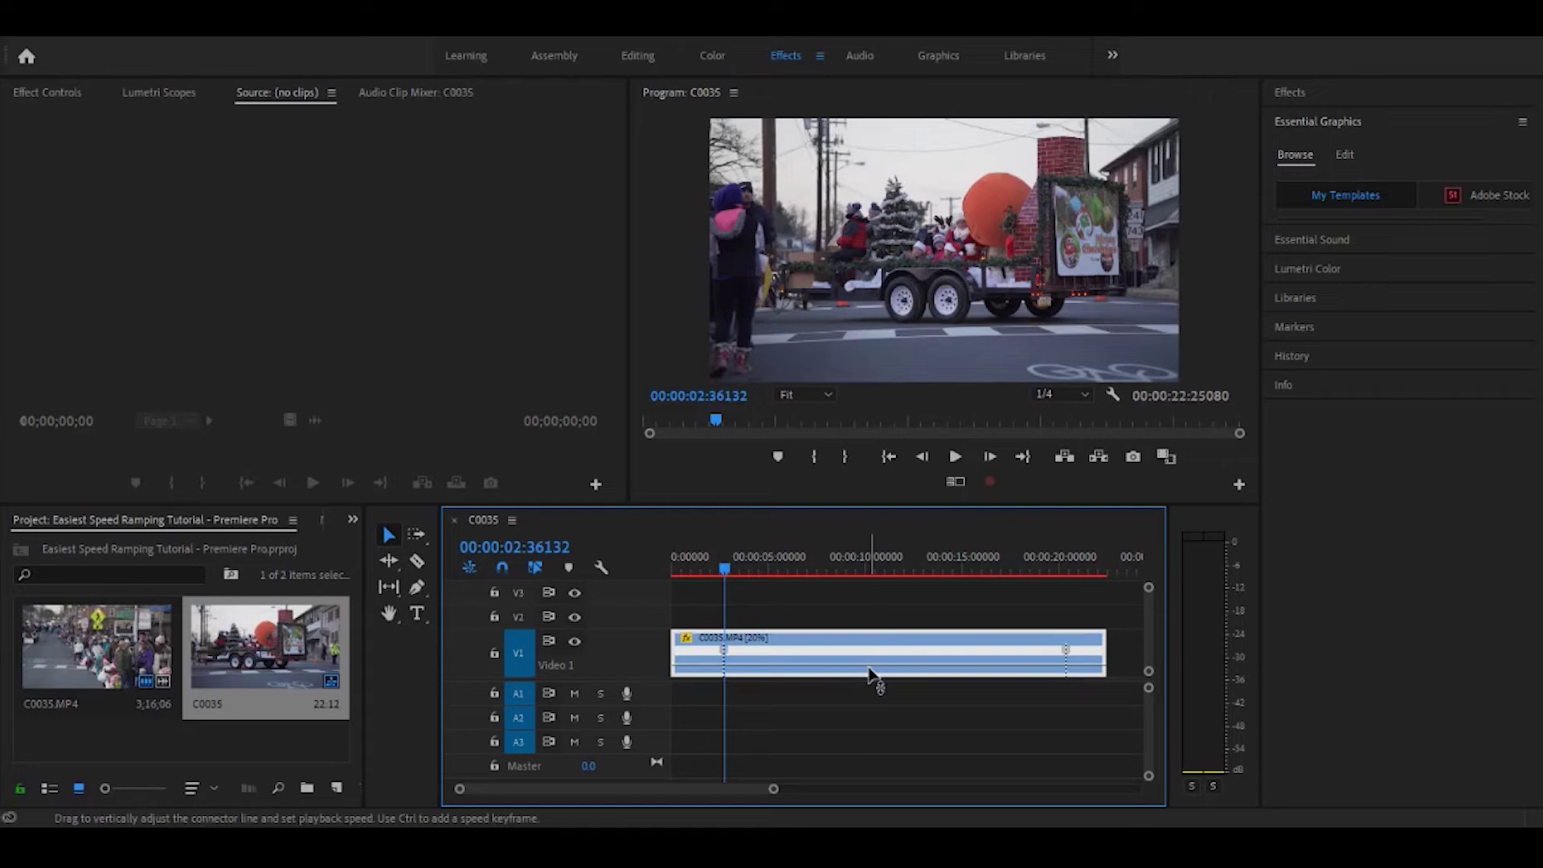
pyautogui.moveTo(870, 667); pyautogui.dragTo(870, 649)
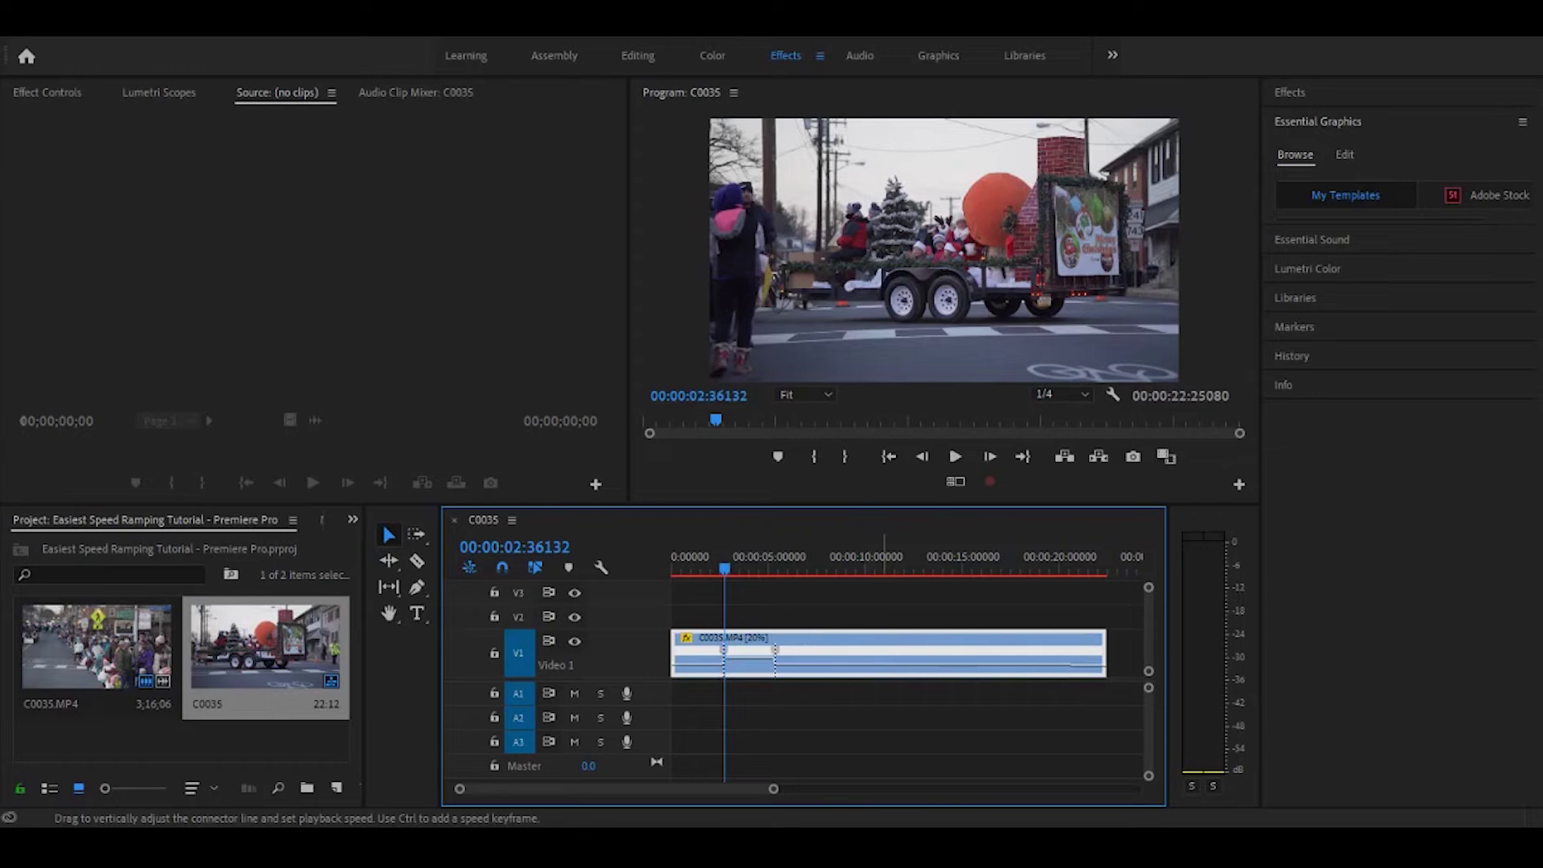
pyautogui.moveTo(804, 664); pyautogui.dragTo(788, 639)
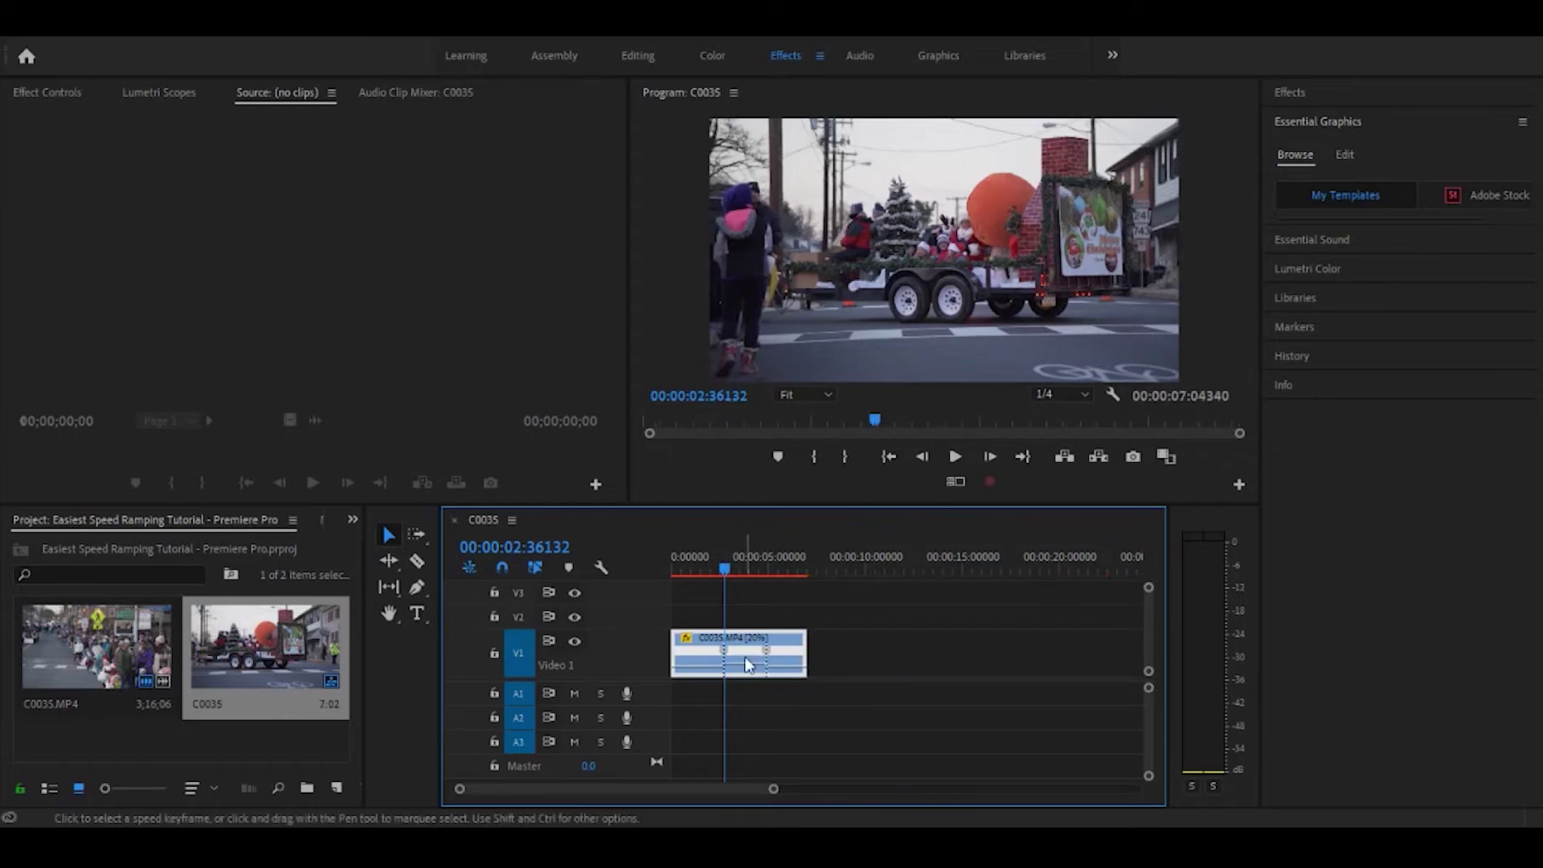
pyautogui.moveTo(783, 647); pyautogui.dragTo(780, 637)
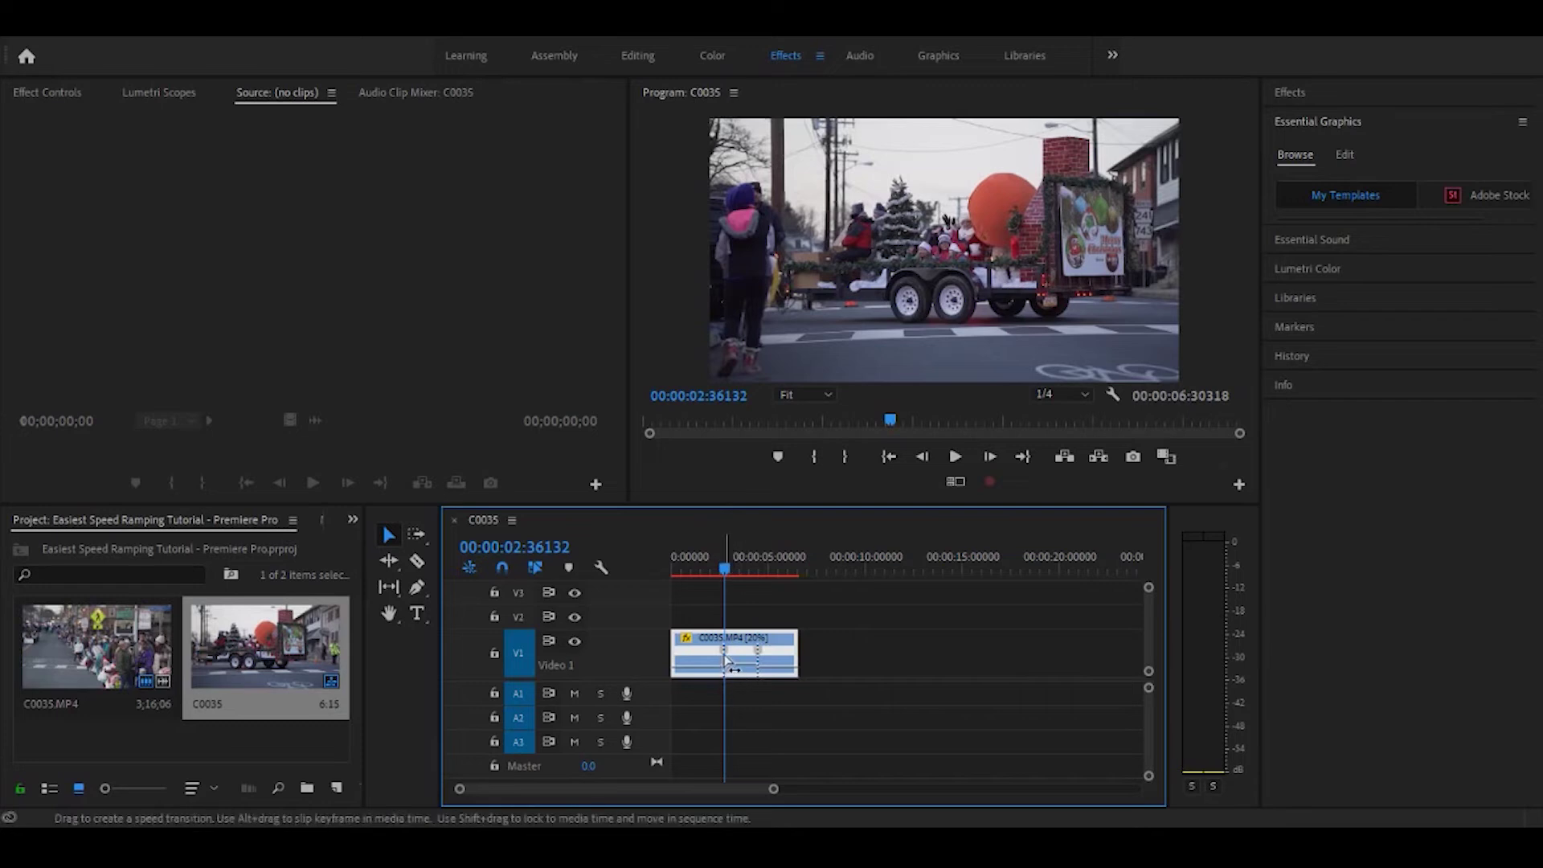
# - Split both speed keyframes into gradual transitions so the speed ramps up and down smoothly, and play the result from the start
pyautogui.press('=')
pyautogui.moveTo(714, 573); pyautogui.dragTo(923, 618)
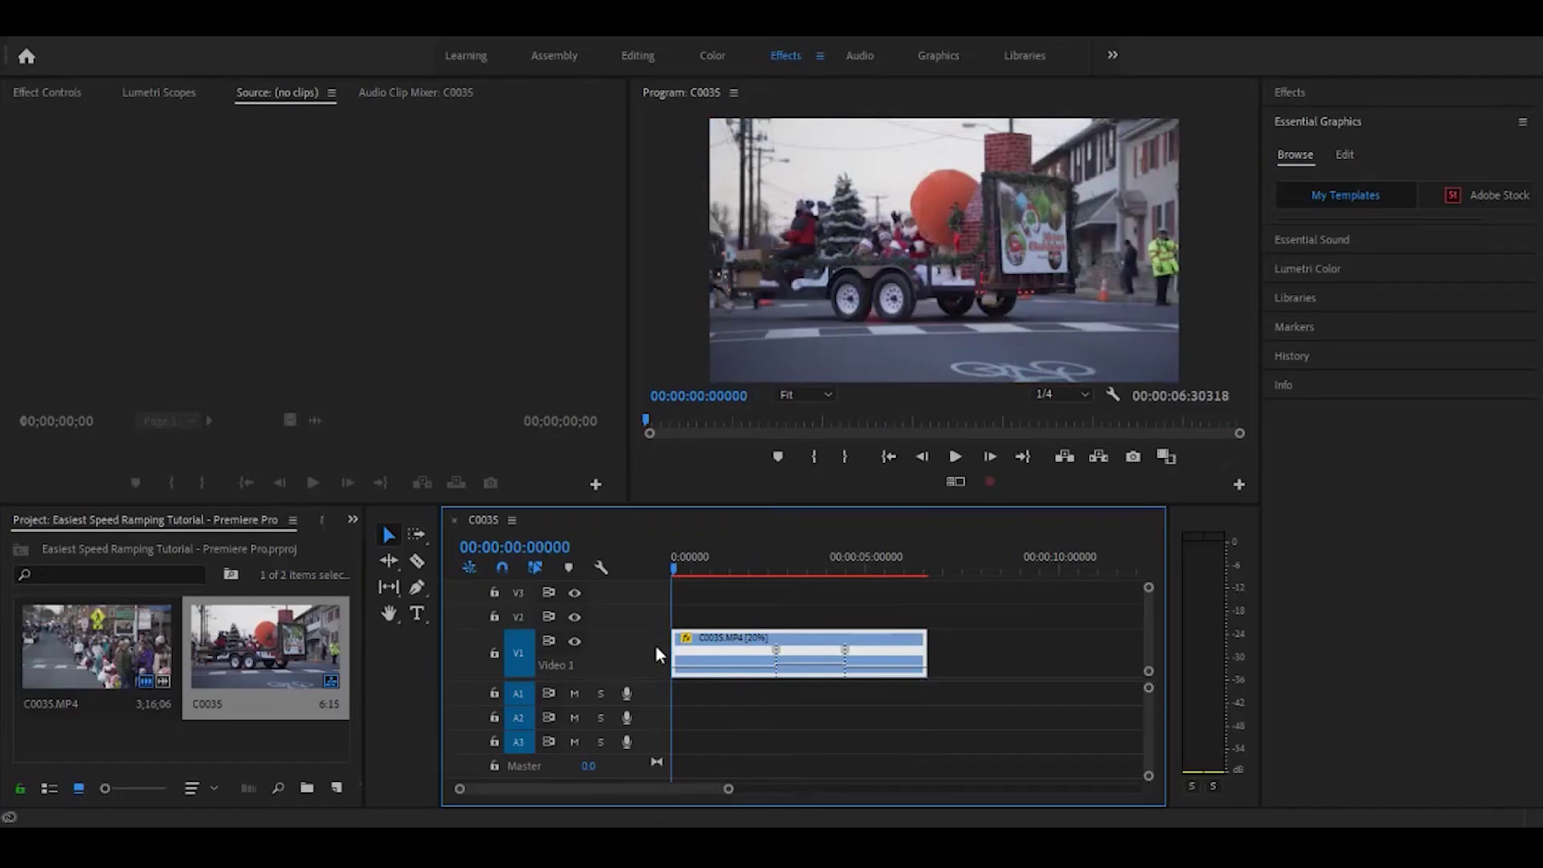
pyautogui.moveTo(657, 650); pyautogui.dragTo(742, 689)
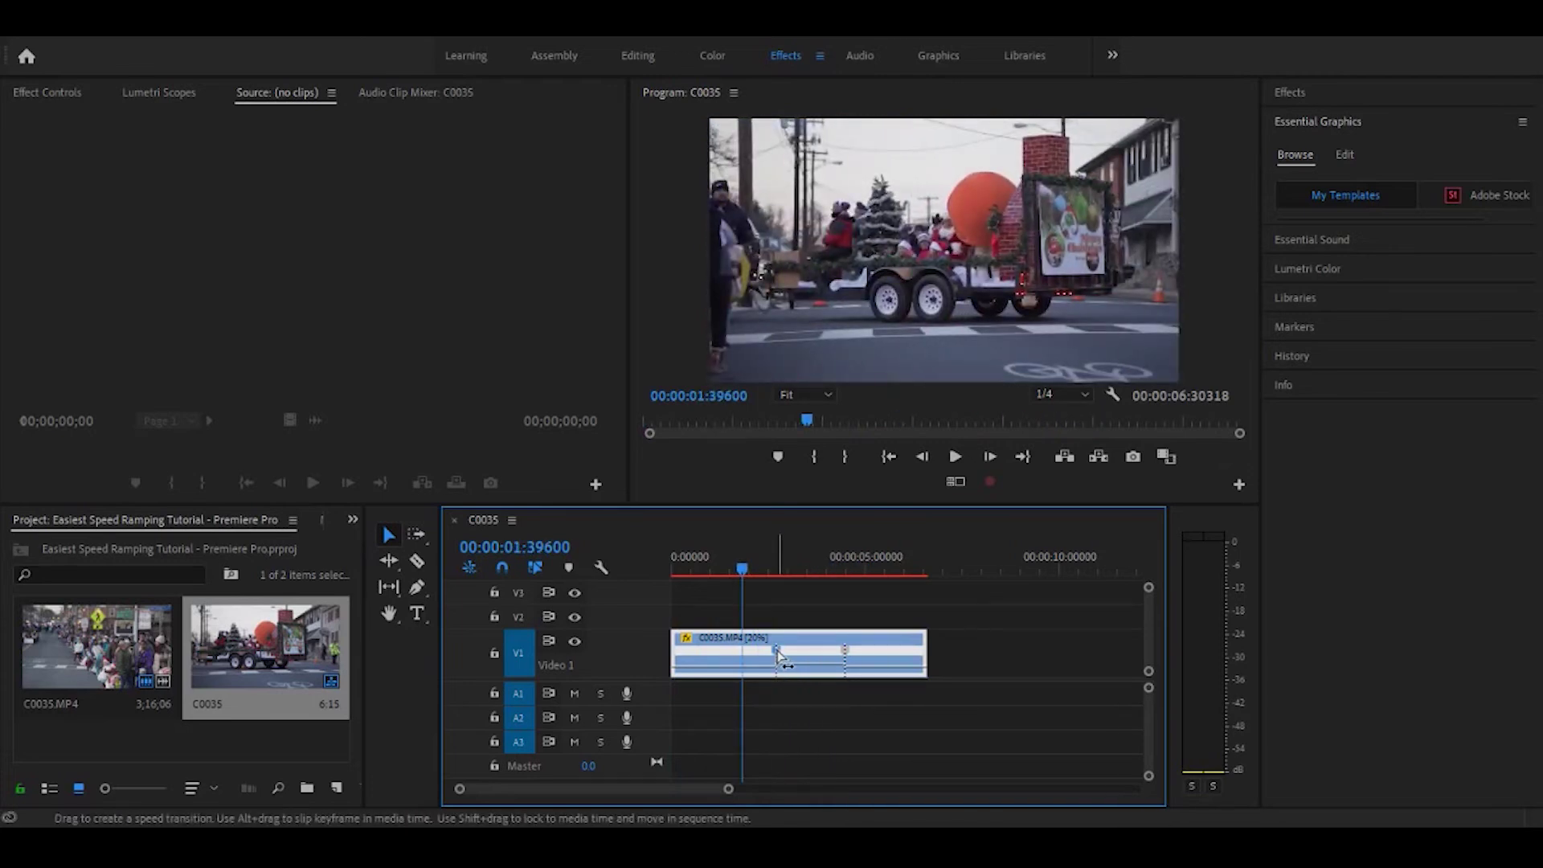
pyautogui.moveTo(779, 650); pyautogui.dragTo(786, 652)
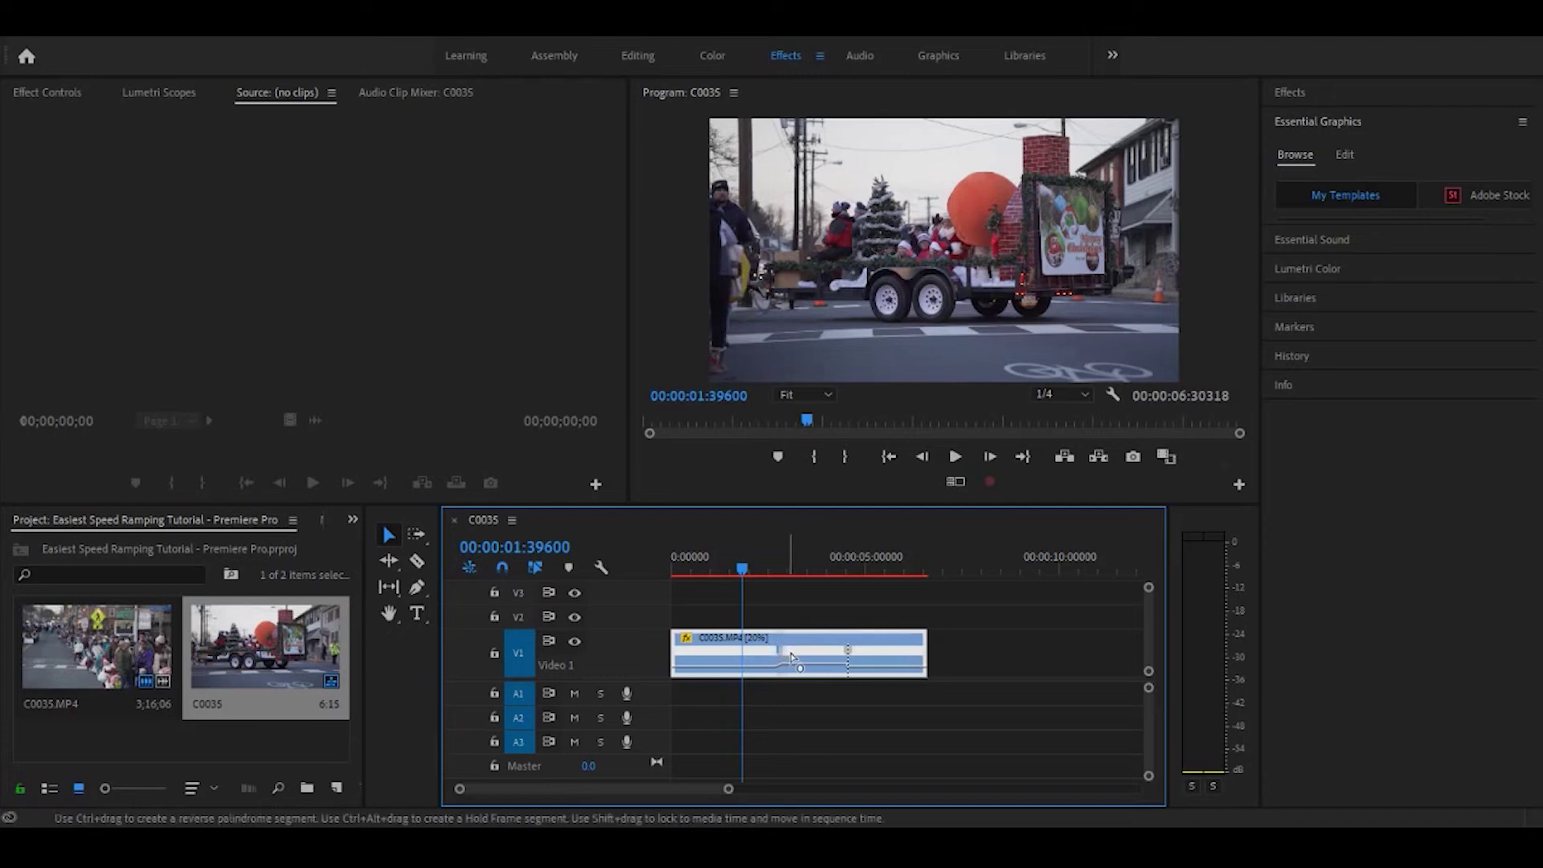
pyautogui.moveTo(807, 662); pyautogui.dragTo(895, 661)
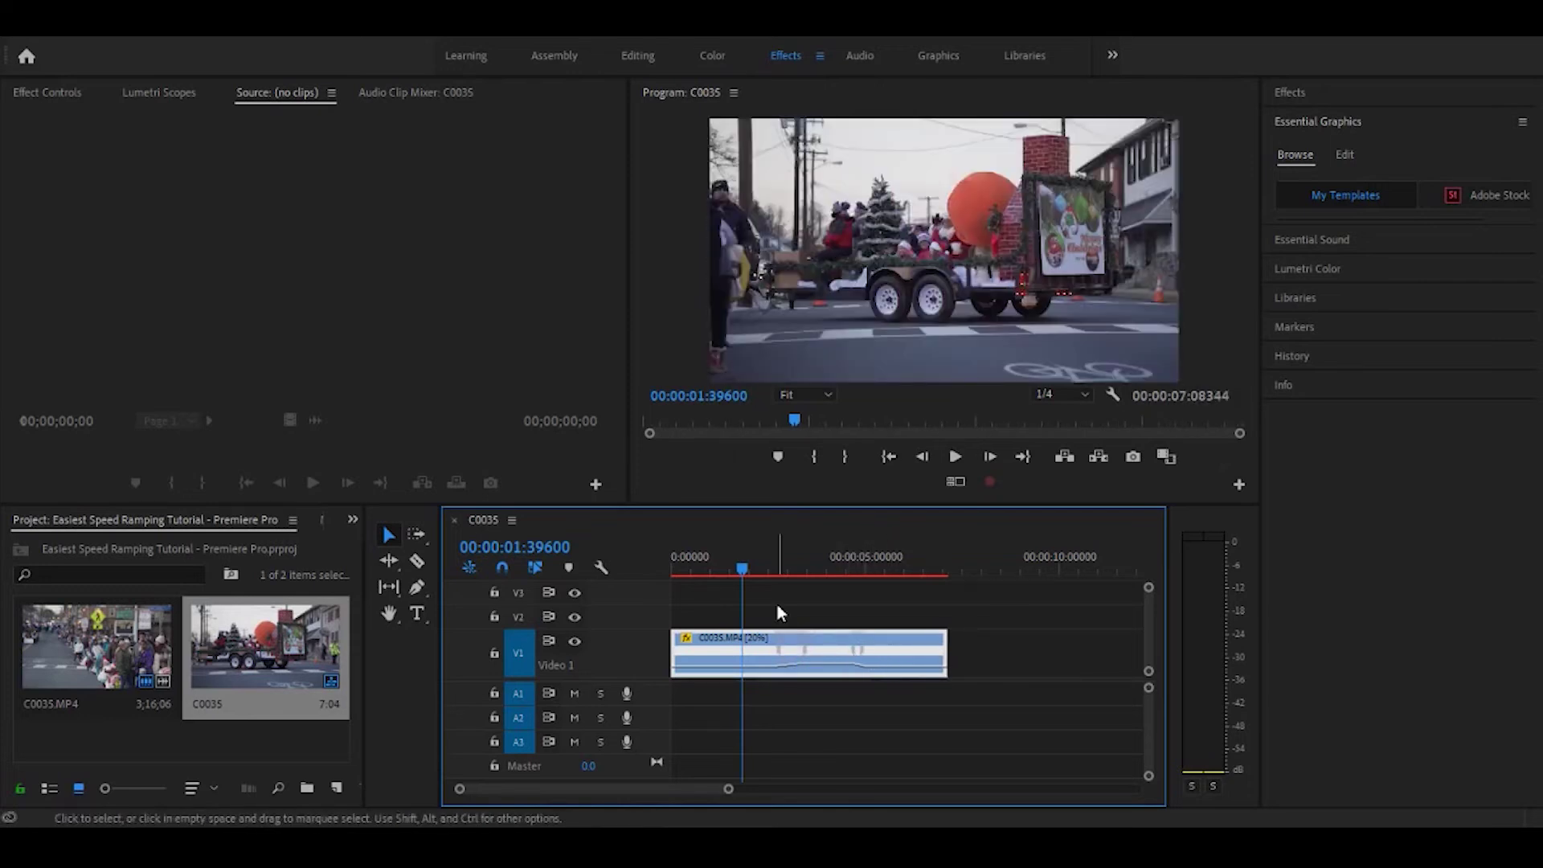
pyautogui.moveTo(745, 567); pyautogui.dragTo(654, 574)
pyautogui.press('space')
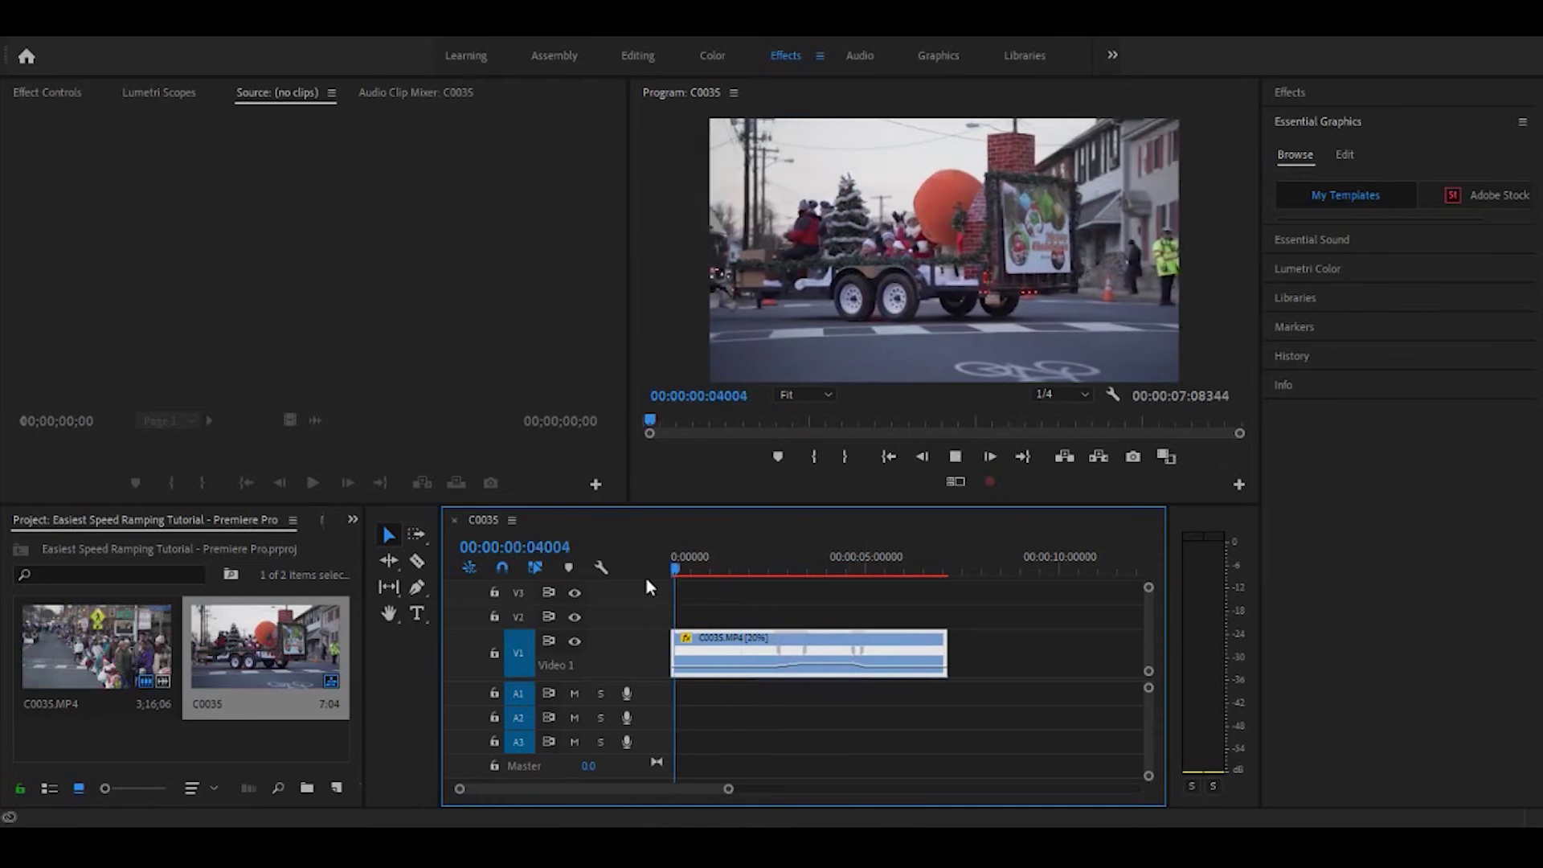